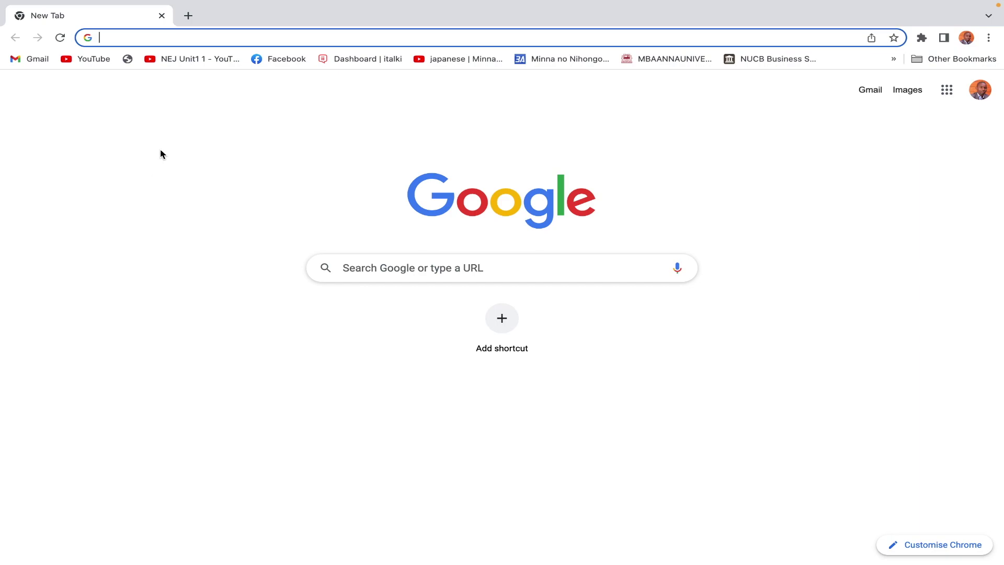
Search Google for 'paypal' using the New Tab page's search suggestions.
{"action": "left_click", "coordinate": [389, 267]}
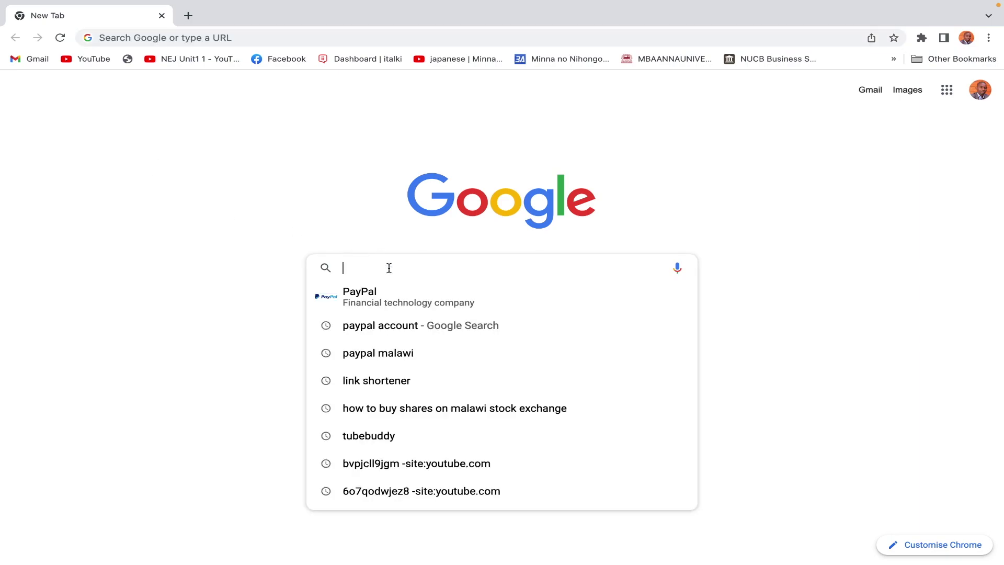
{"action": "left_click", "coordinate": [370, 300]}
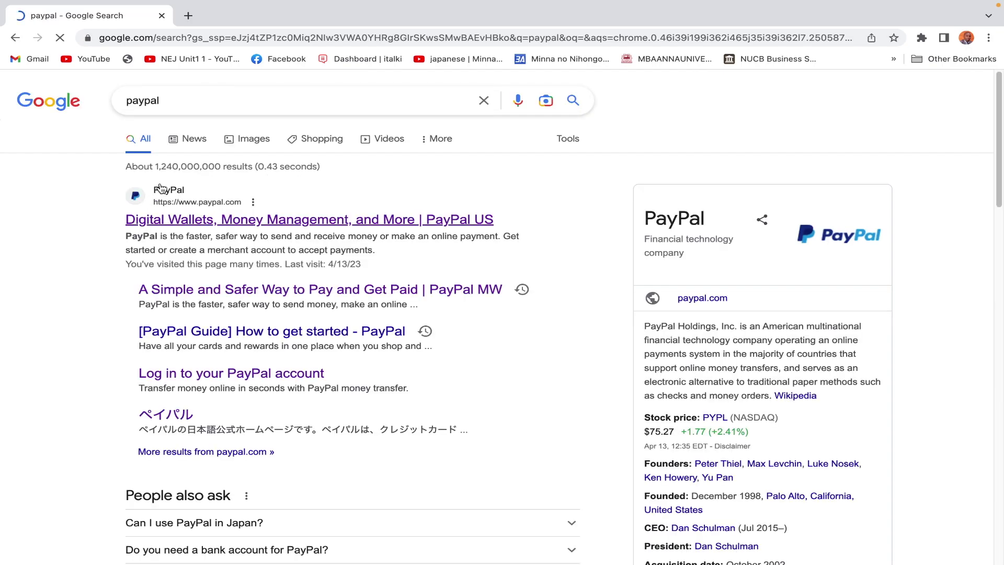
Open the 'Digital Wallets, Money Management, and More | PayPal US' result.
{"action": "left_click", "coordinate": [203, 226]}
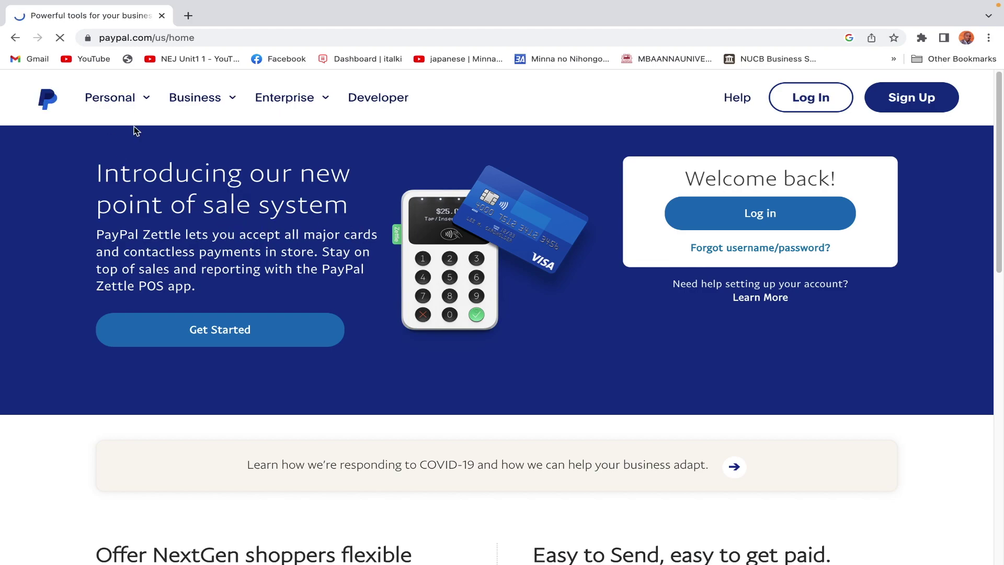
{"action": "left_click", "coordinate": [285, 98]}
Scroll the PayPal home page and toggle between the Personal and Business menus.
{"action": "left_click_drag", "start_coordinate": [999, 148], "coordinate": [989, 110]}
{"action": "left_click", "coordinate": [104, 103]}
{"action": "left_click", "coordinate": [170, 103]}
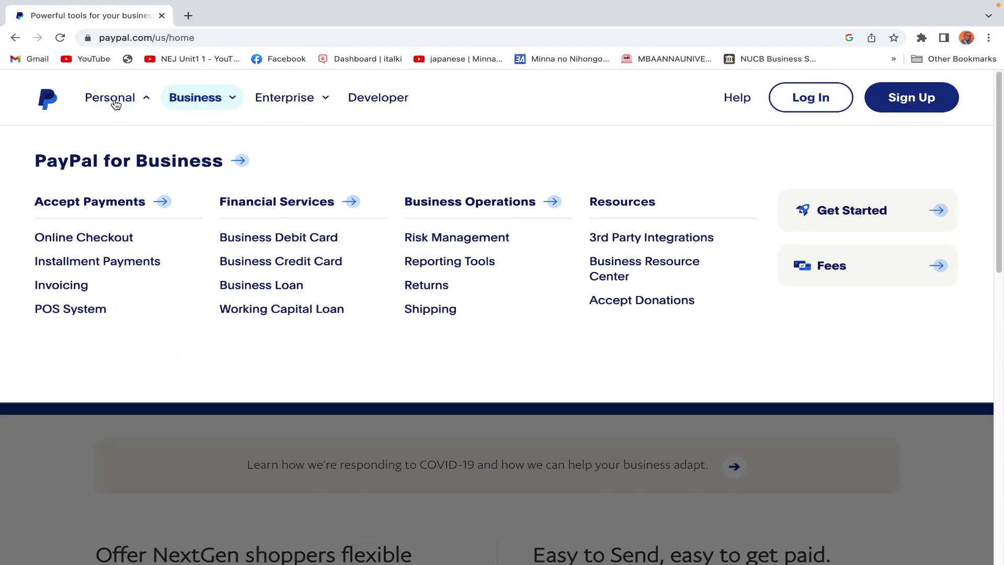
{"action": "left_click", "coordinate": [120, 103]}
{"action": "left_click", "coordinate": [195, 101]}
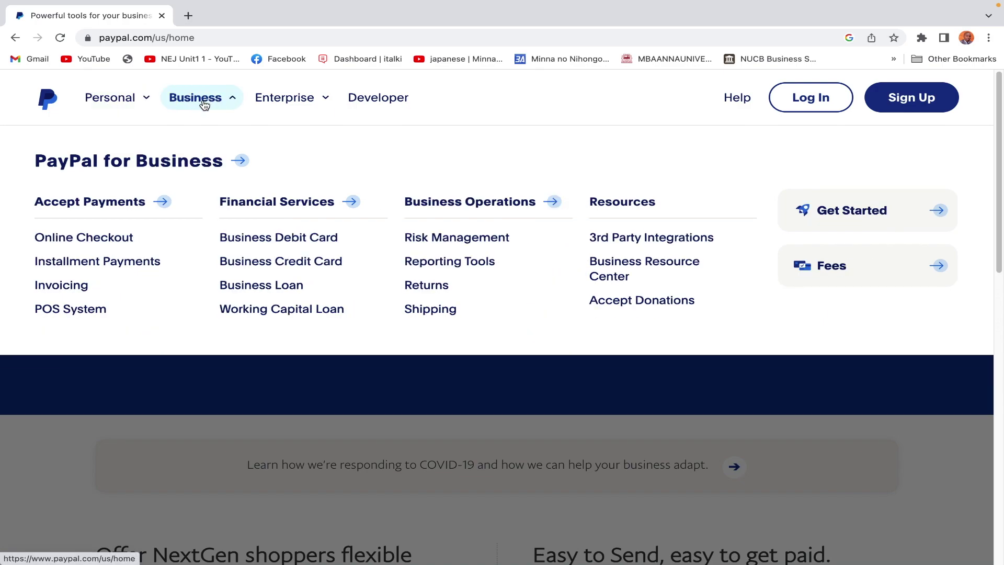
{"action": "left_click", "coordinate": [285, 99]}
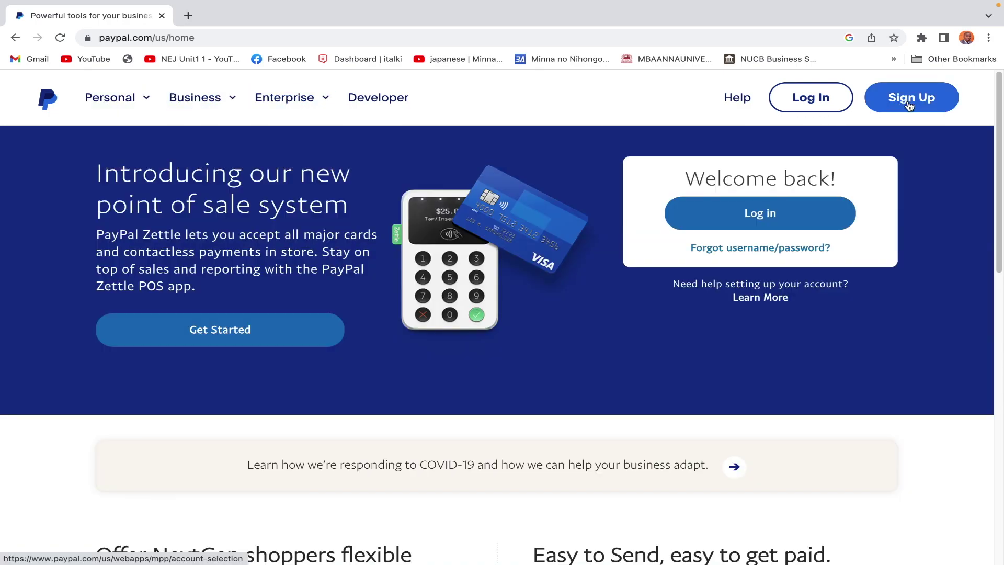
Reopen the Personal menu repeatedly, compare it with Business, and finish on Personal.
{"action": "left_click", "coordinate": [115, 103]}
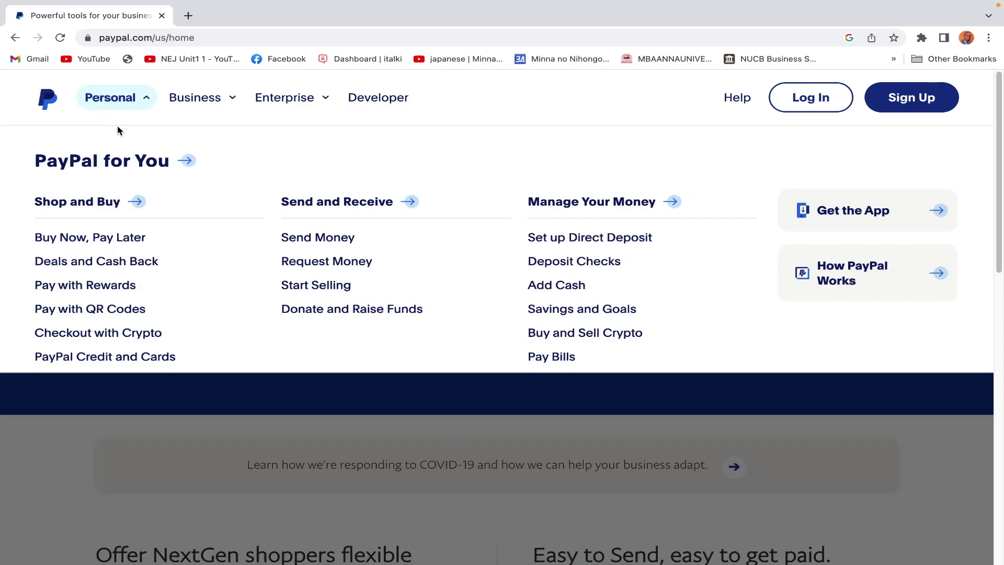
{"action": "left_click", "coordinate": [196, 107]}
{"action": "left_click", "coordinate": [146, 100]}
{"action": "left_click", "coordinate": [167, 103]}
{"action": "left_click", "coordinate": [113, 104]}
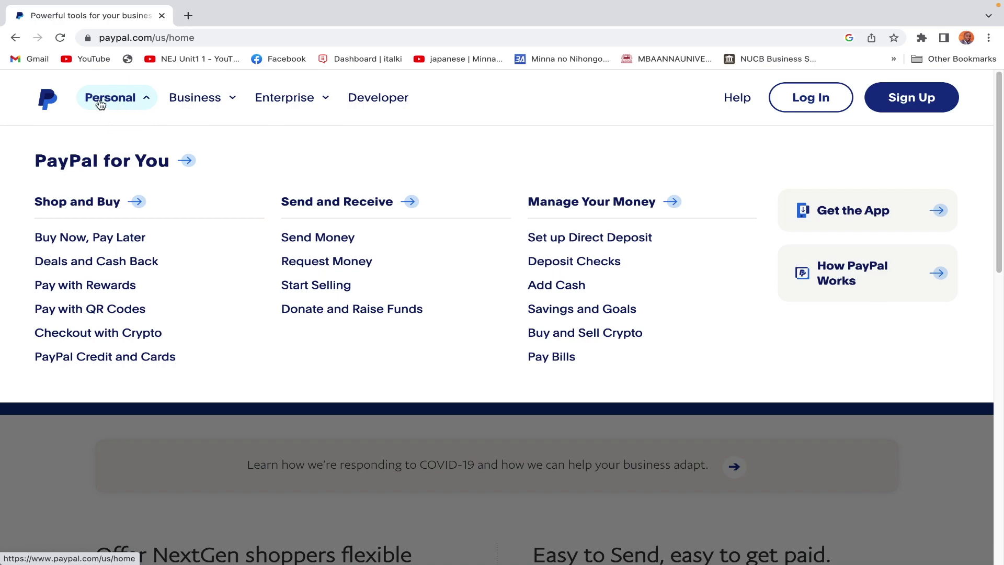
{"action": "left_click", "coordinate": [190, 109]}
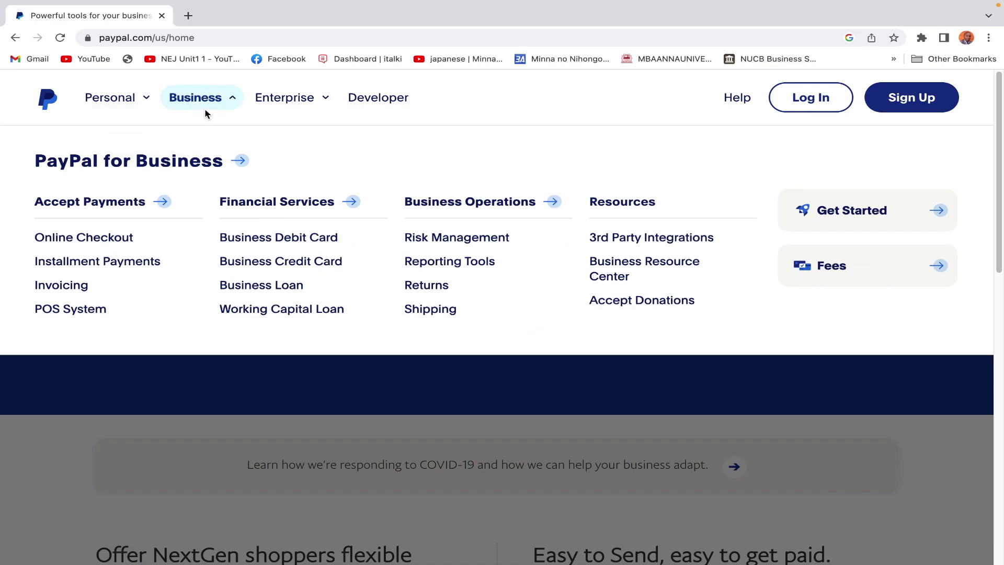
{"action": "left_click", "coordinate": [127, 106]}
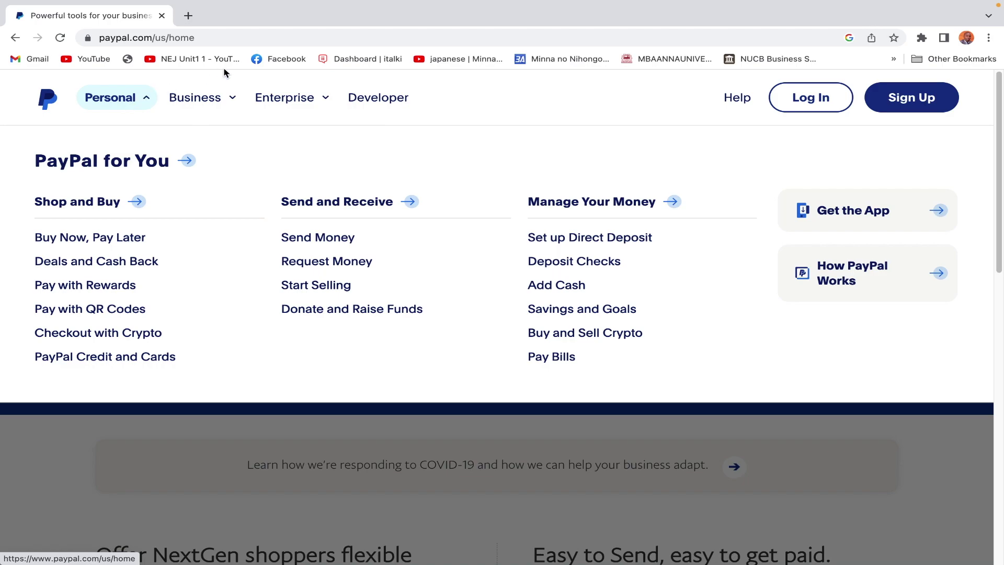
{"action": "left_click", "coordinate": [197, 98]}
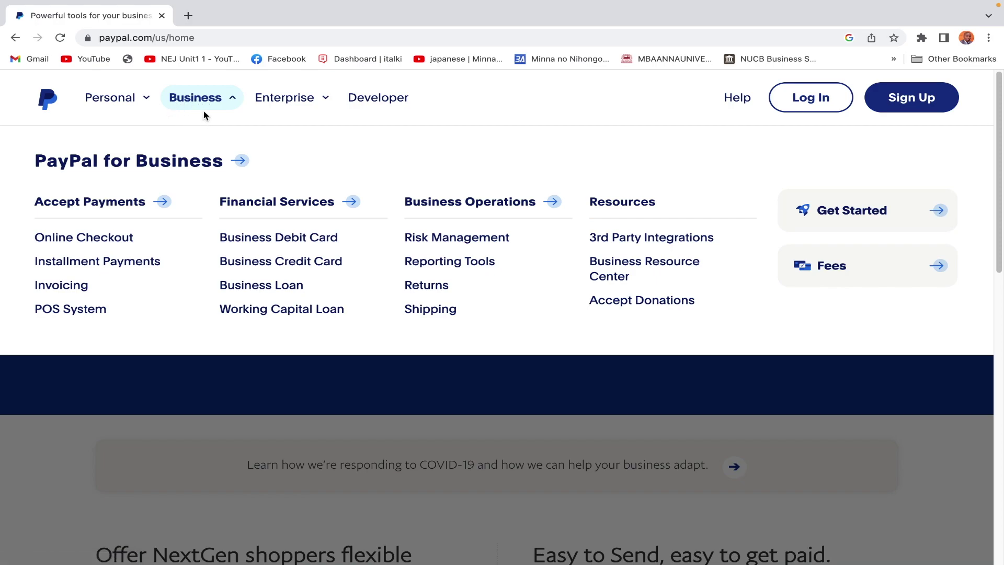
{"action": "left_click", "coordinate": [88, 99]}
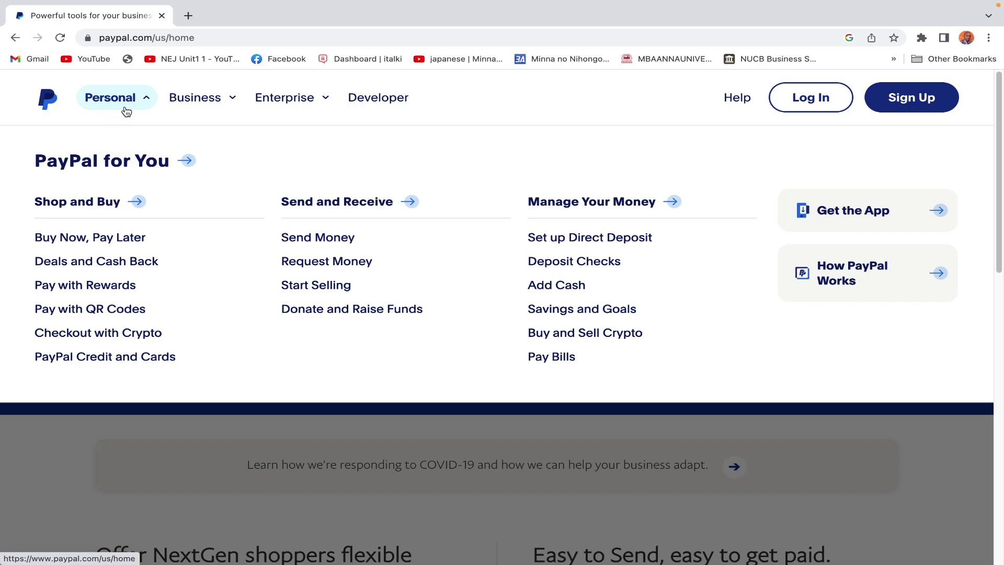
{"action": "left_click", "coordinate": [191, 108]}
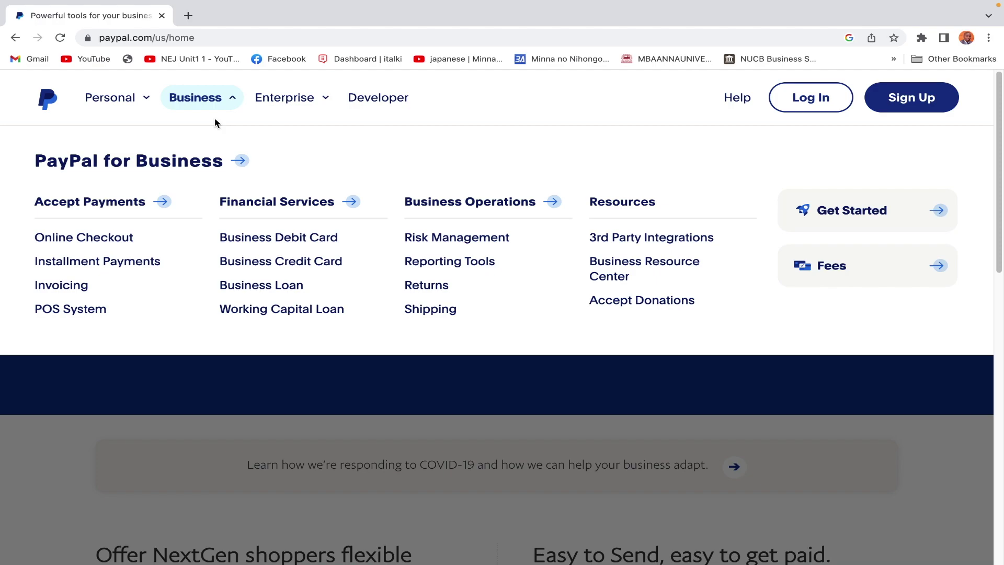
{"action": "left_click", "coordinate": [110, 98]}
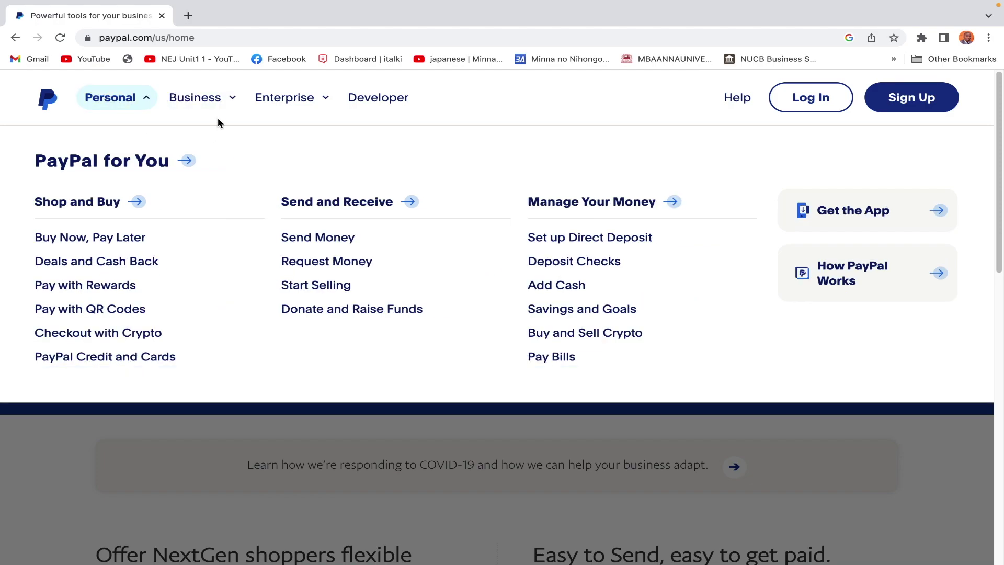
{"action": "left_click", "coordinate": [229, 102]}
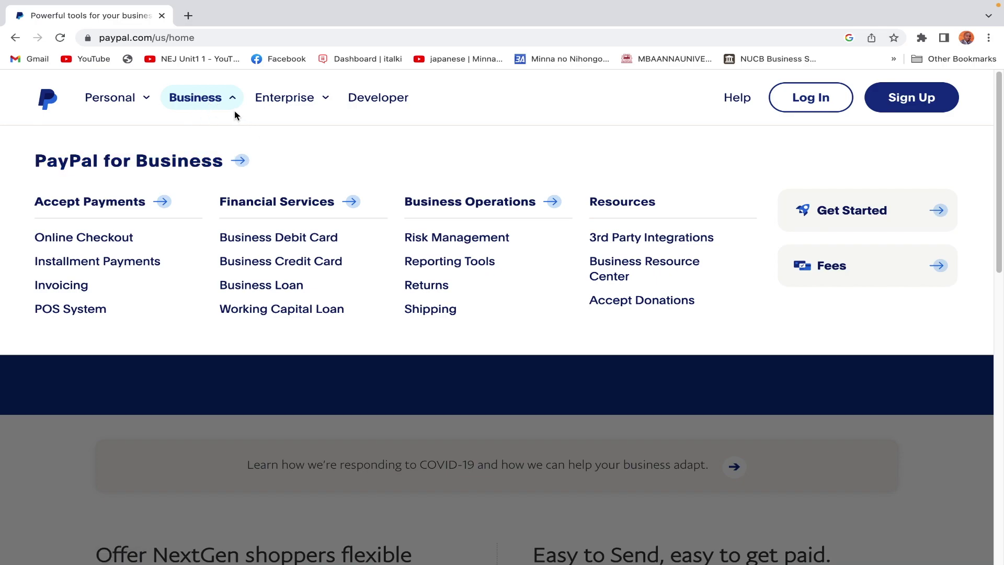
{"action": "left_click", "coordinate": [118, 97]}
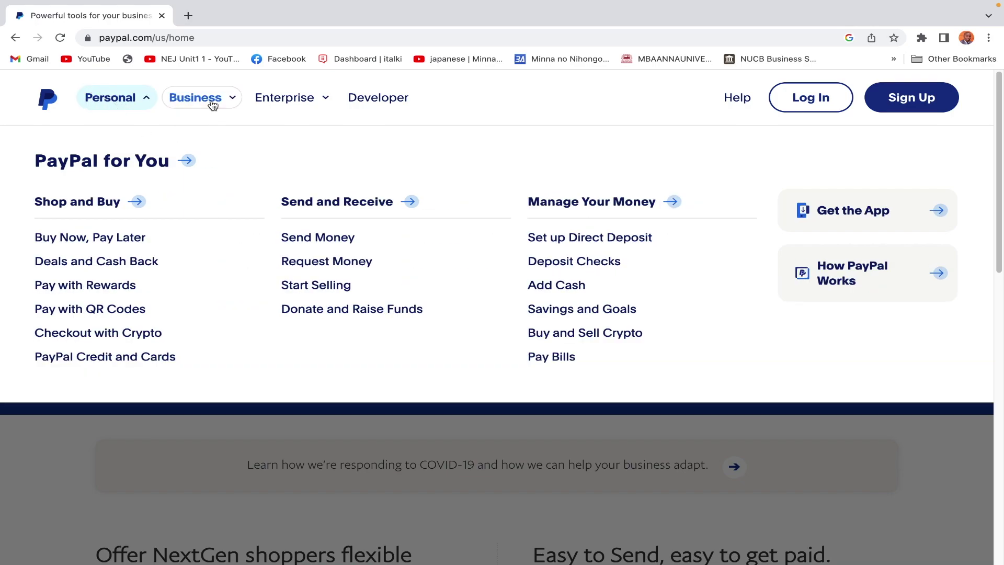
{"action": "left_click", "coordinate": [211, 97]}
{"action": "left_click", "coordinate": [151, 108]}
{"action": "left_click", "coordinate": [224, 116]}
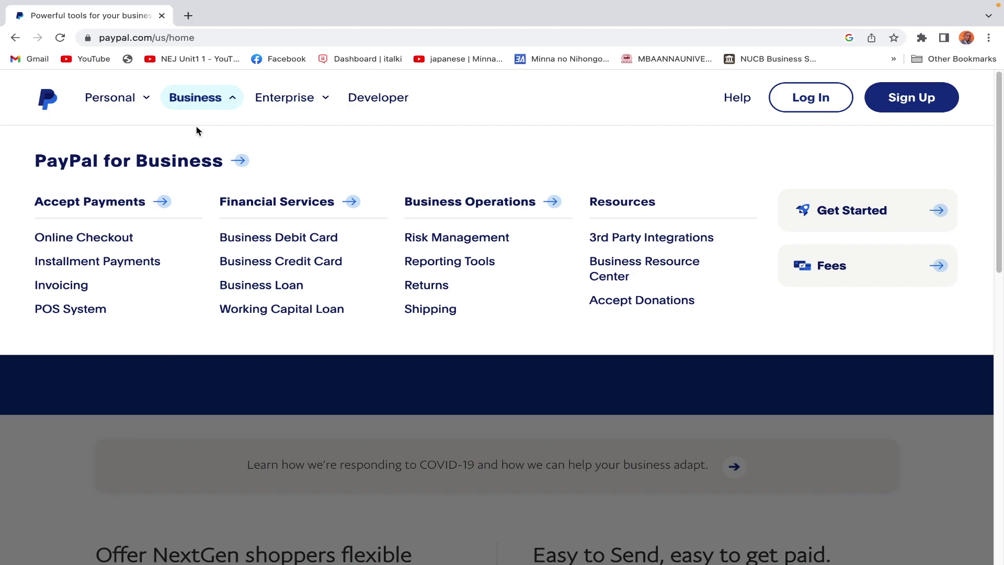
{"action": "left_click", "coordinate": [128, 112]}
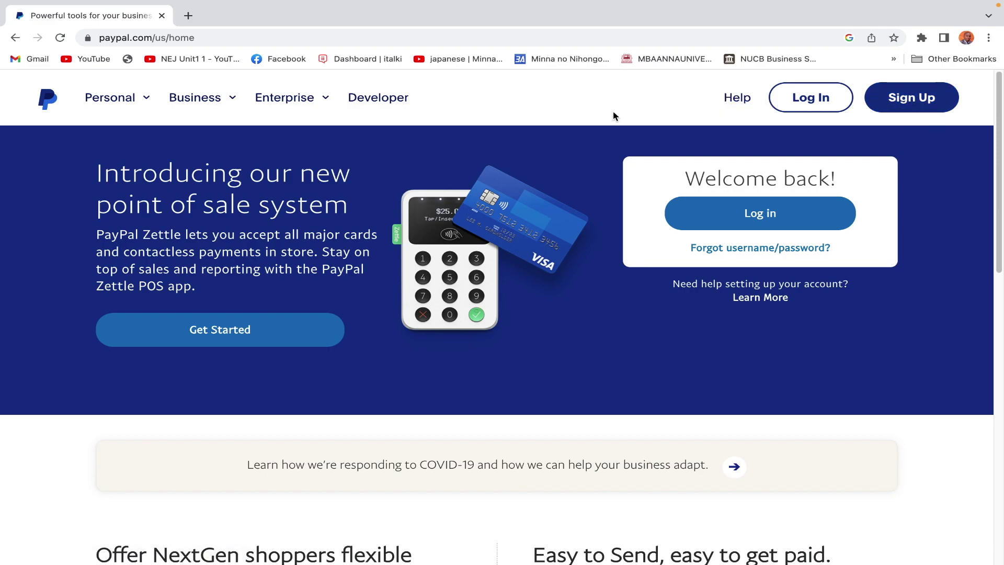
Go to Sign Up, keep the Personal account type, and scroll to Get Started.
{"action": "left_click", "coordinate": [903, 101]}
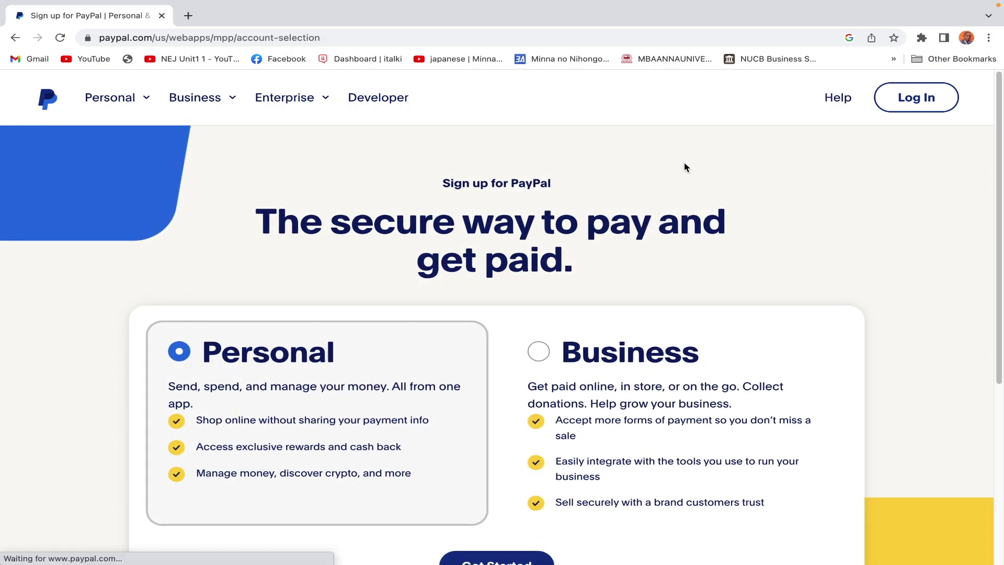
{"action": "scroll", "coordinate": [497, 313], "scroll_direction": "down", "scroll_amount": 2}
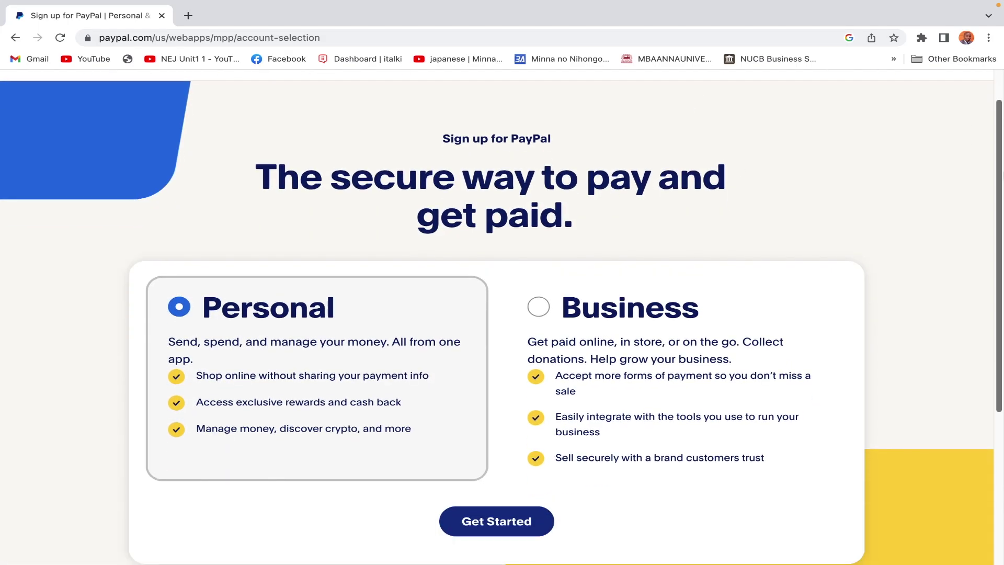
{"action": "scroll", "coordinate": [965, 179], "scroll_direction": "down", "scroll_amount": 2}
{"action": "scroll", "coordinate": [964, 179], "scroll_direction": "up", "scroll_amount": 3}
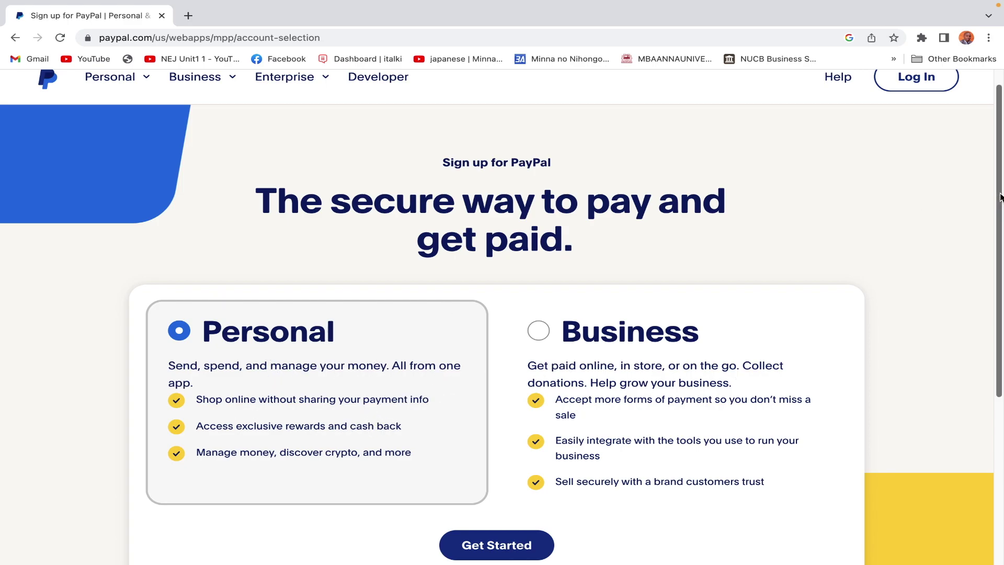
{"action": "scroll", "coordinate": [1000, 196], "scroll_direction": "down", "scroll_amount": 5}
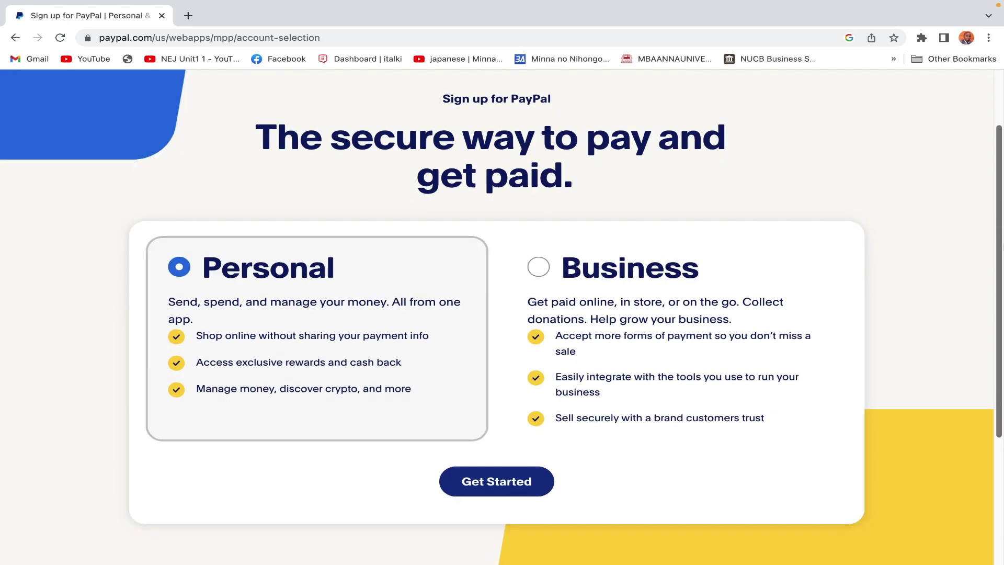
{"action": "scroll", "coordinate": [991, 377], "scroll_direction": "down", "scroll_amount": 5}
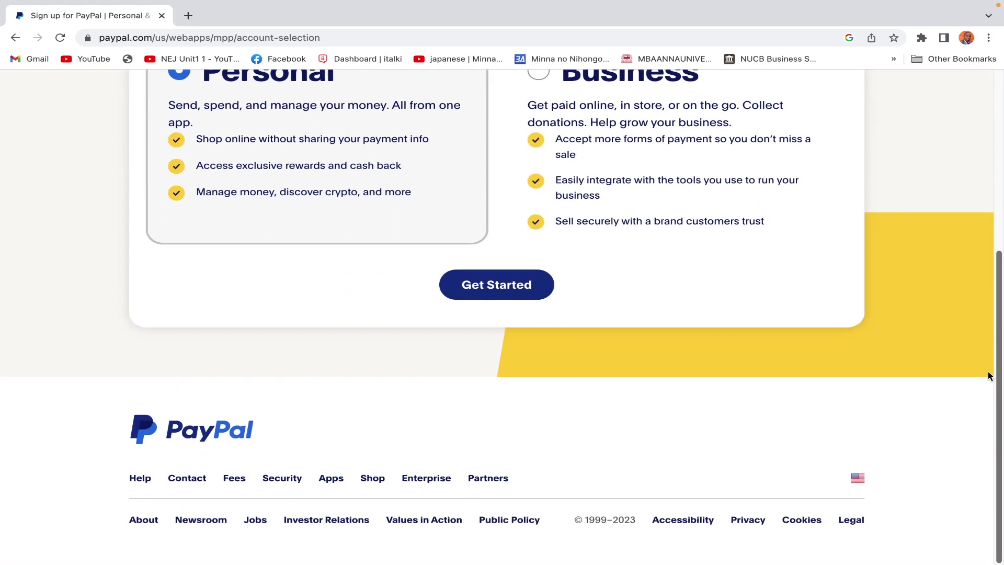
Start a Personal account sign-up and submit your mobile number for confirmation.
{"action": "left_click", "coordinate": [495, 292]}
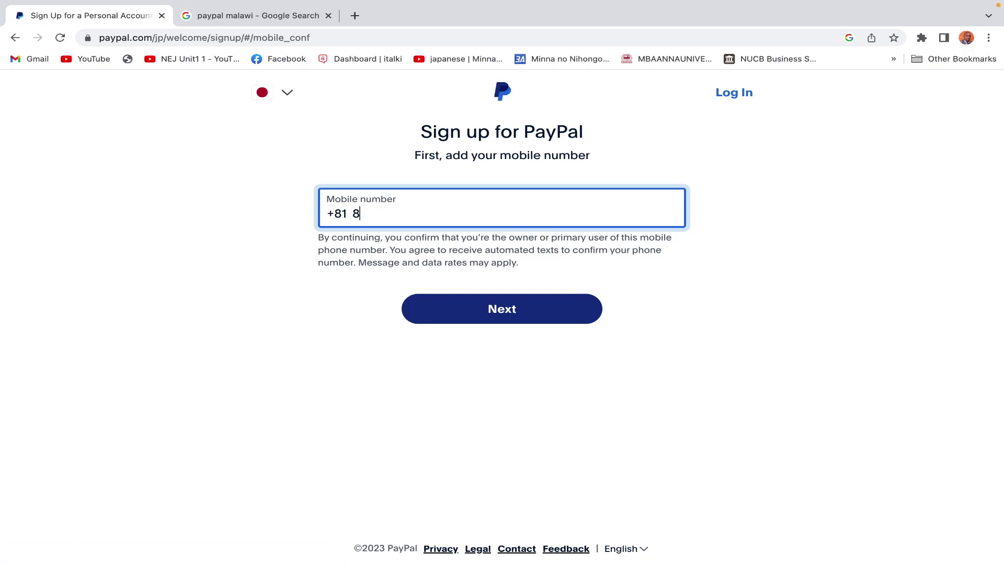
{"action": "type", "text": "0973947"}
{"action": "double_click", "coordinate": [375, 218]}
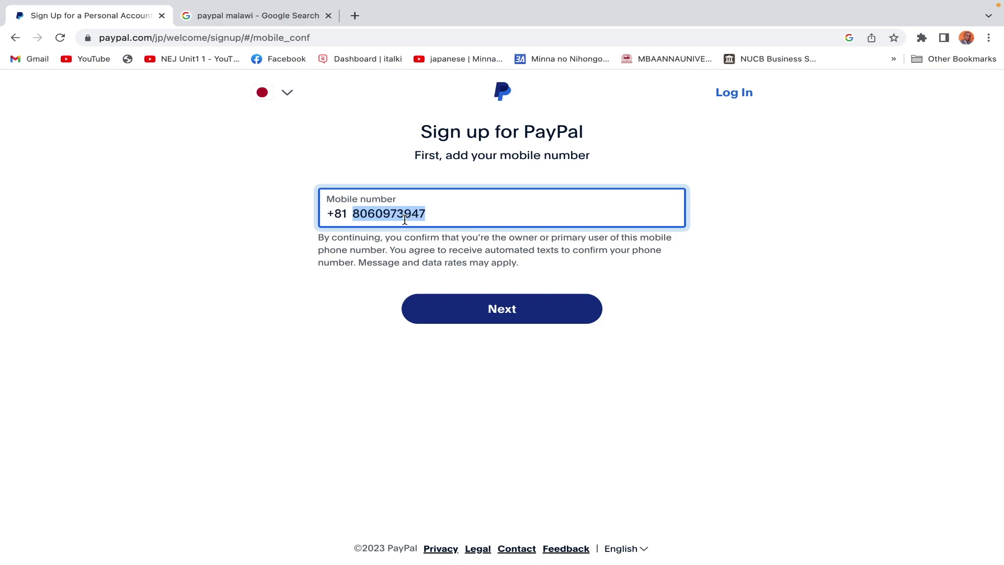
{"action": "left_click", "coordinate": [496, 321]}
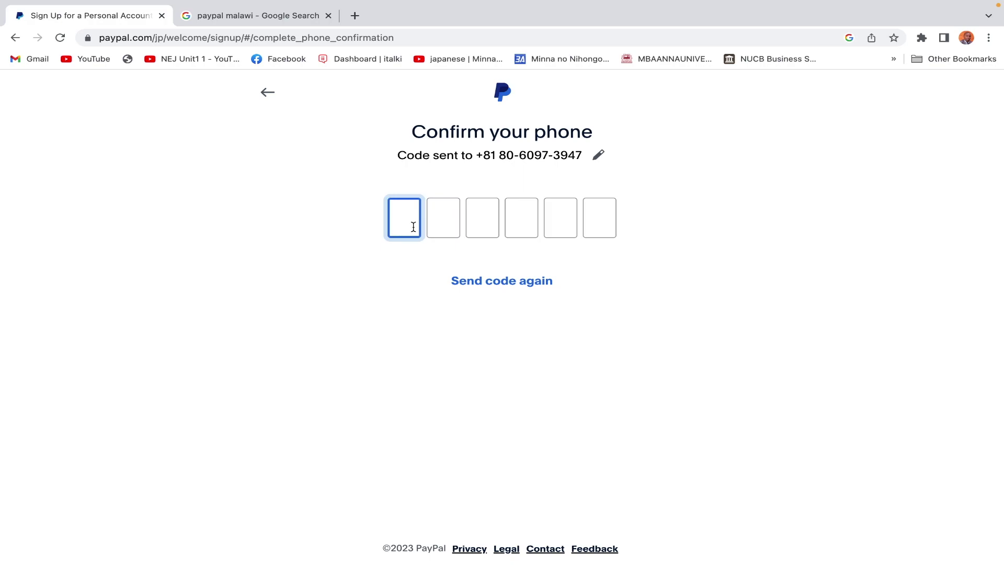
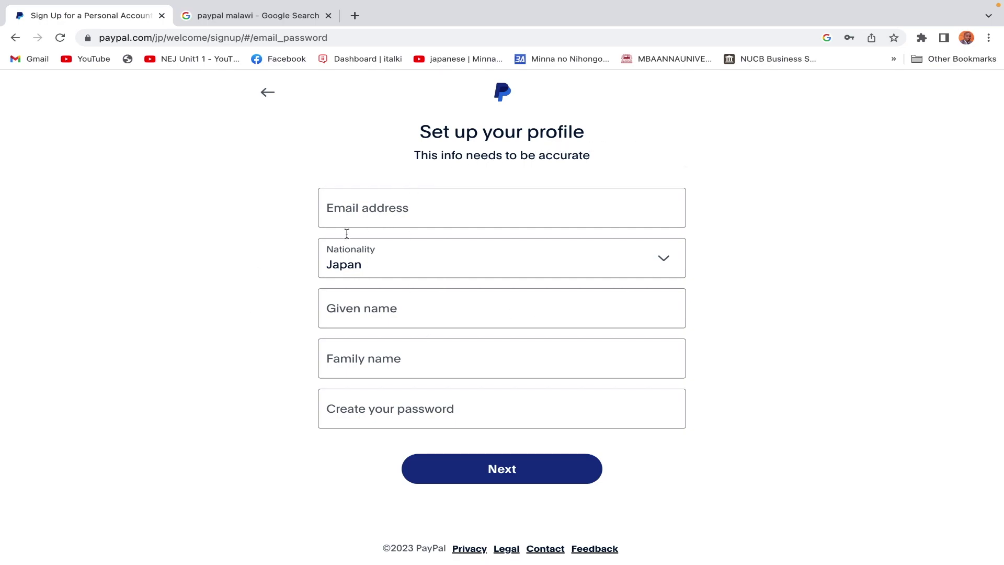
Enter the email address, names and password, then submit the profile details.
{"action": "left_click", "coordinate": [363, 212]}
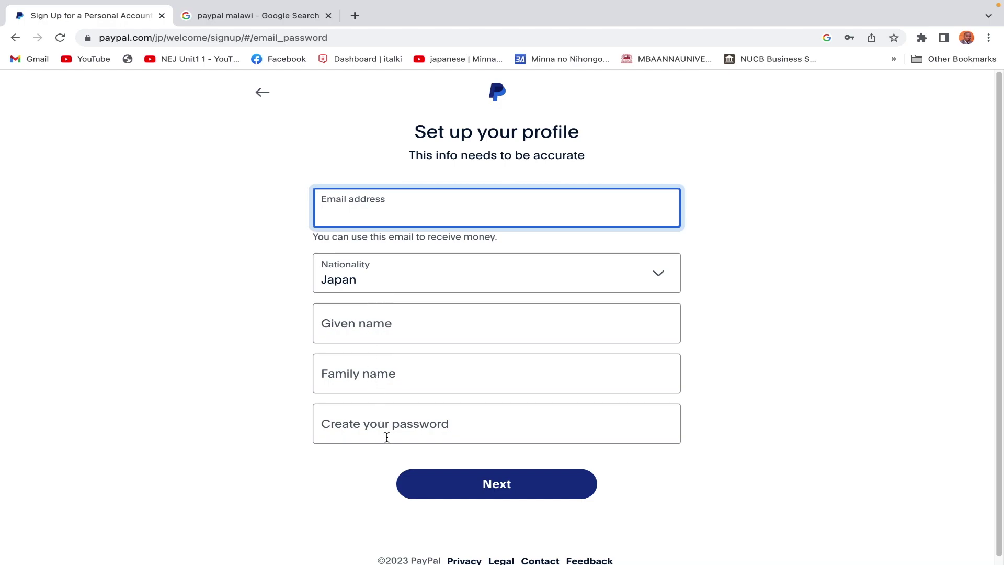
{"action": "key", "text": "Return"}
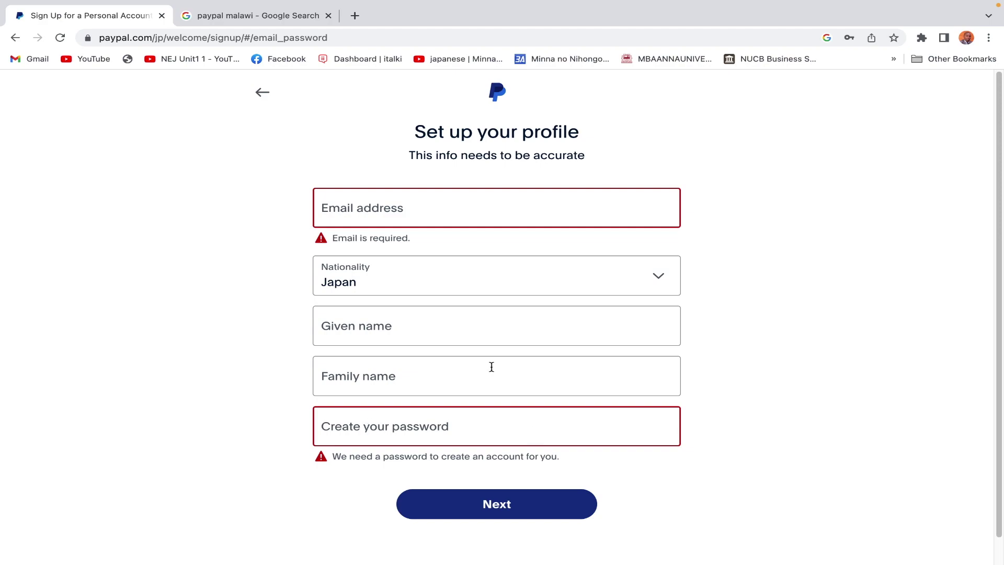
{"action": "left_click", "coordinate": [452, 210]}
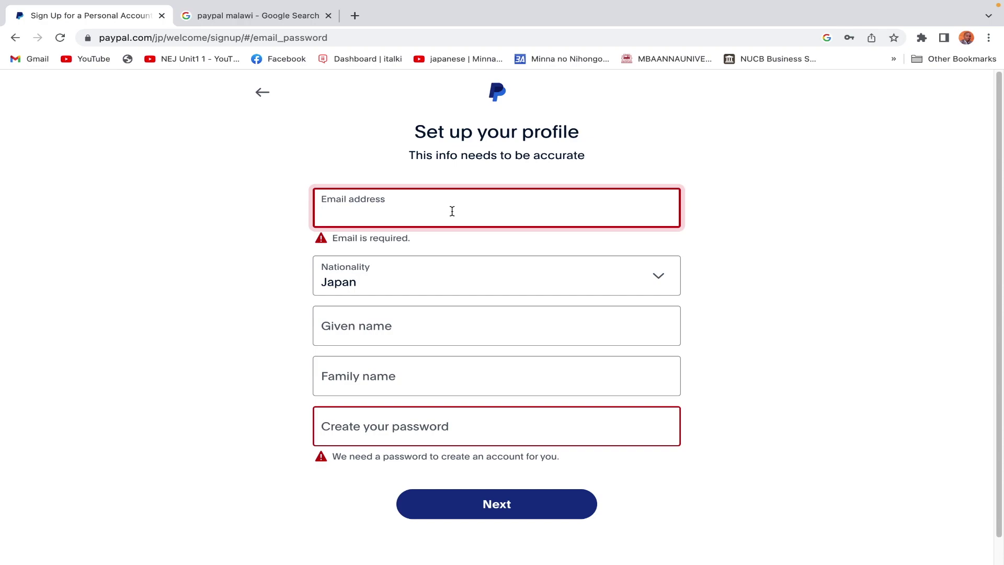
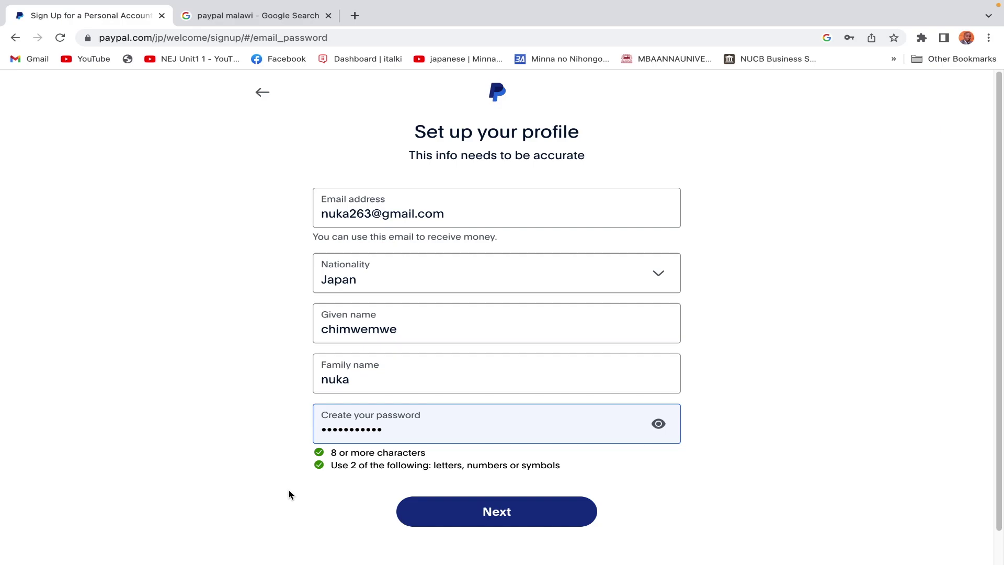
{"action": "left_click", "coordinate": [503, 515]}
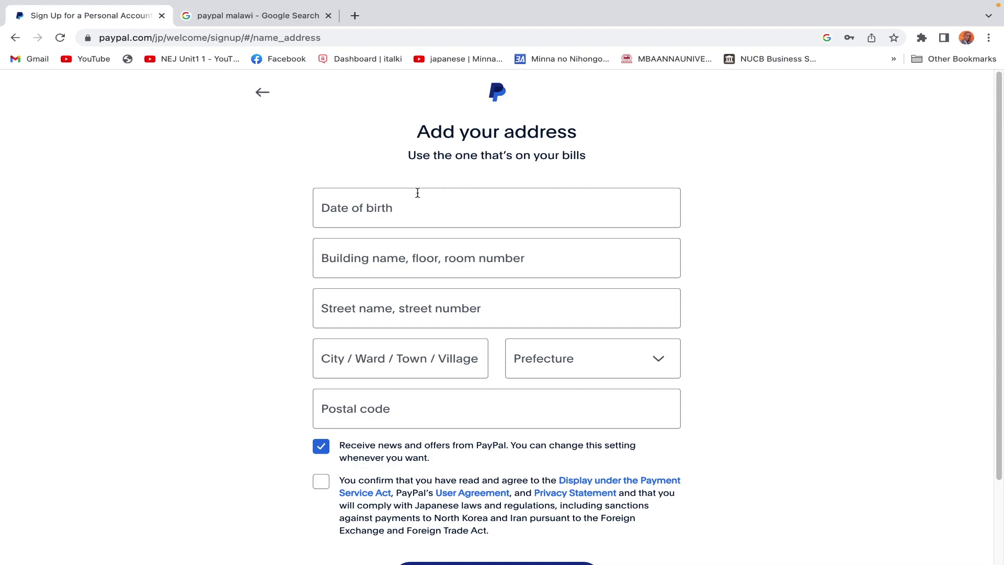
Fill in date of birth and postal code, accept the user agreement, and create the account.
{"action": "left_click", "coordinate": [395, 208]}
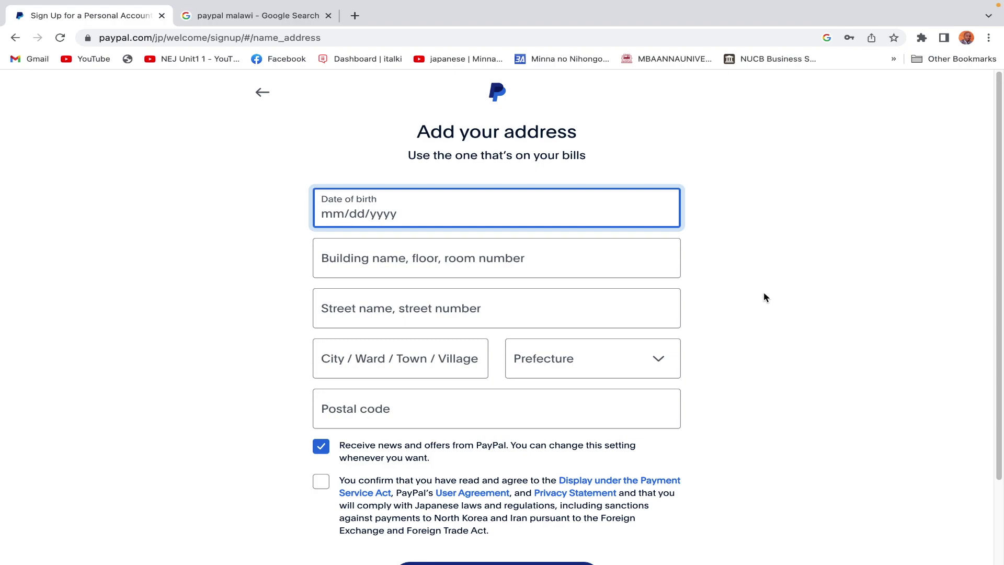
{"action": "left_click", "coordinate": [411, 415]}
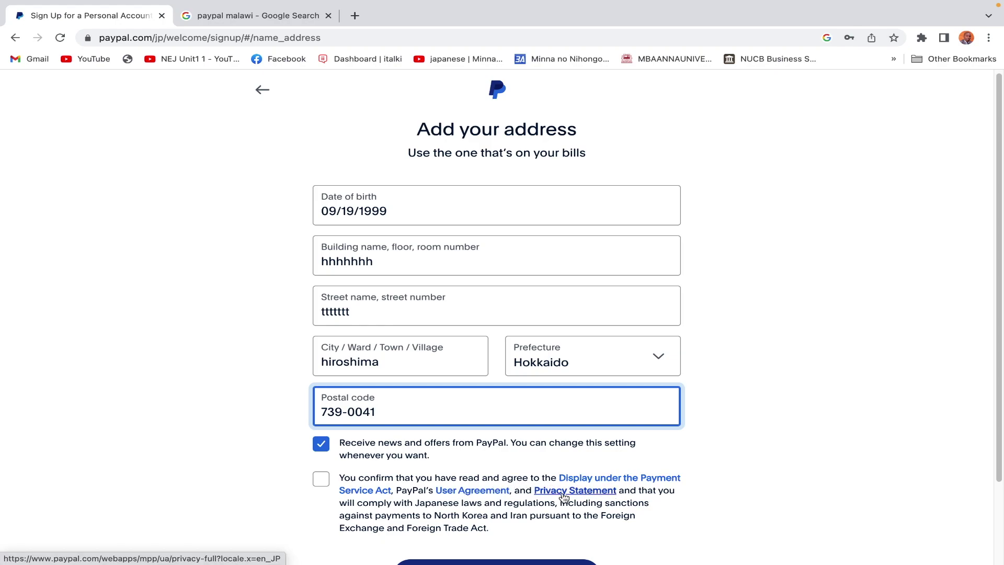
{"action": "left_click", "coordinate": [321, 479]}
{"action": "scroll", "coordinate": [497, 313], "scroll_direction": "down", "scroll_amount": 2}
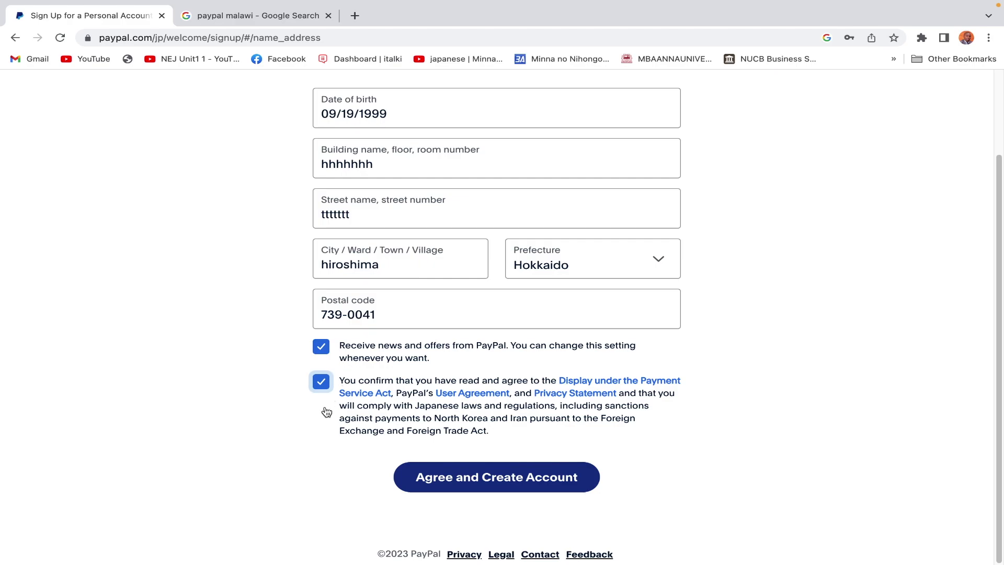
{"action": "left_click", "coordinate": [460, 487]}
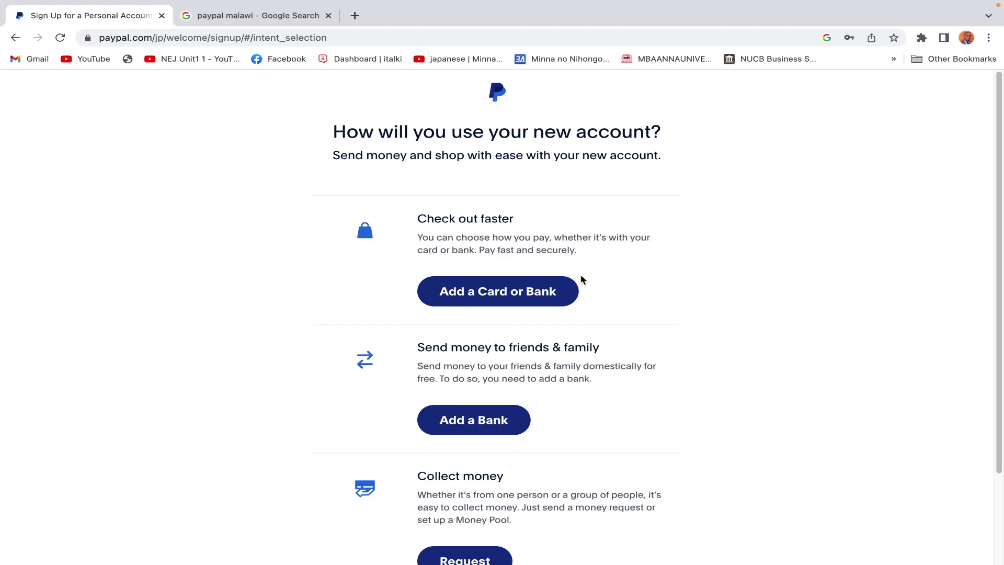
Choose Add a Card or Bank on the How will you use your new account? page.
{"action": "scroll", "coordinate": [497, 314], "scroll_direction": "down", "scroll_amount": 2}
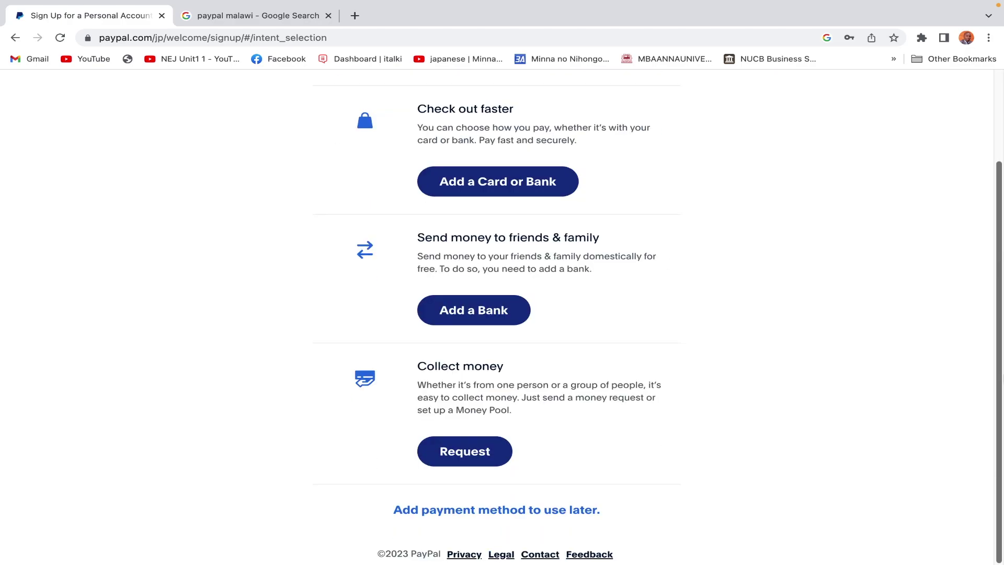
{"action": "scroll", "coordinate": [477, 293], "scroll_direction": "up", "scroll_amount": 2}
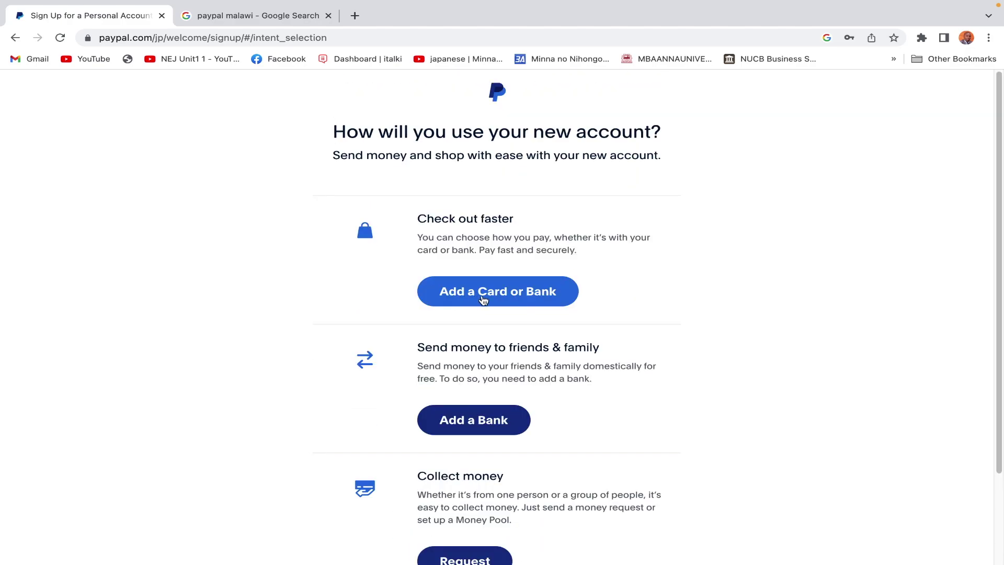
{"action": "left_click", "coordinate": [516, 297]}
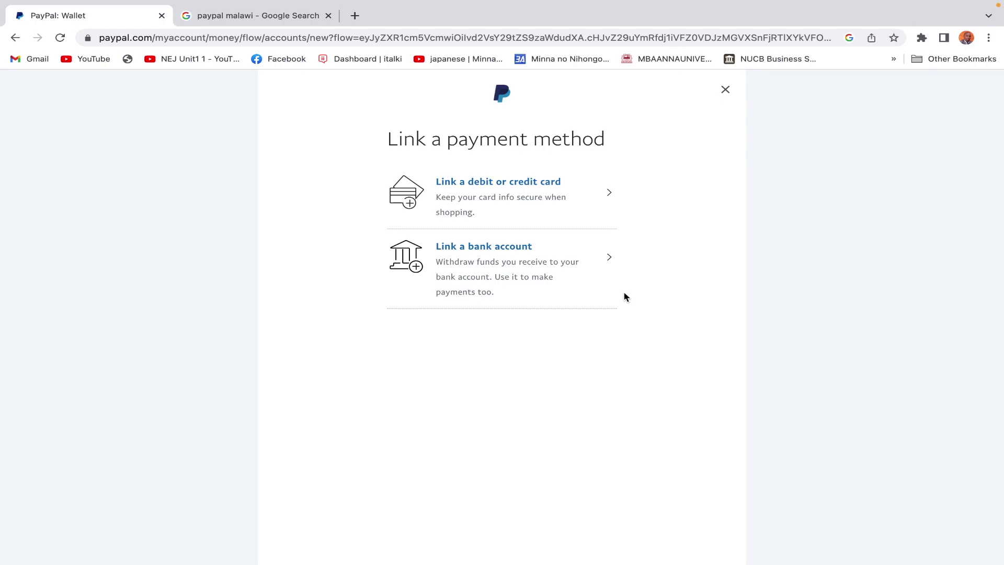
Choose to link a debit or credit card and begin entering the card number and expiry.
{"action": "left_click", "coordinate": [529, 201]}
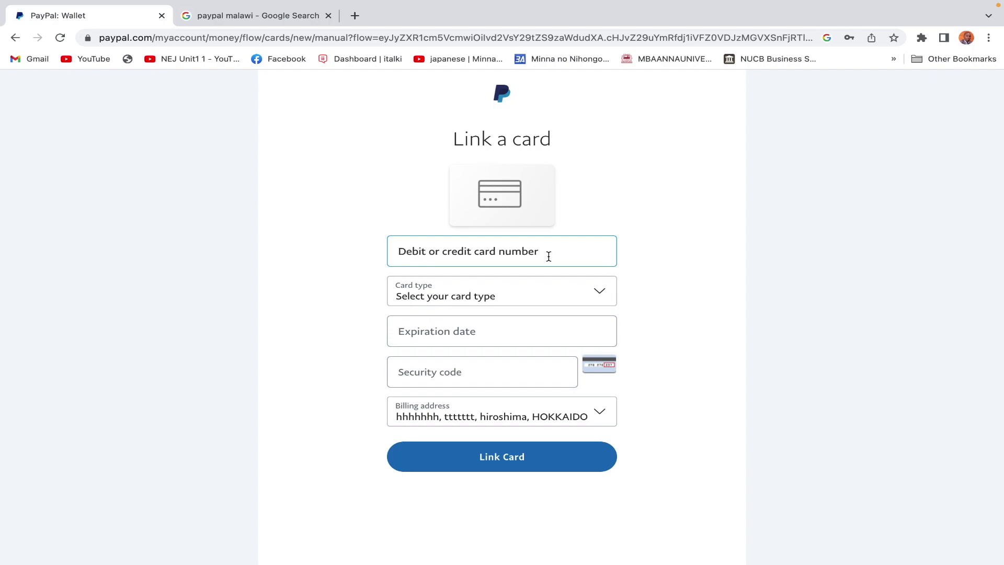
{"action": "type", "text": "44"}
{"action": "left_click", "coordinate": [502, 291]}
{"action": "left_click", "coordinate": [710, 288]}
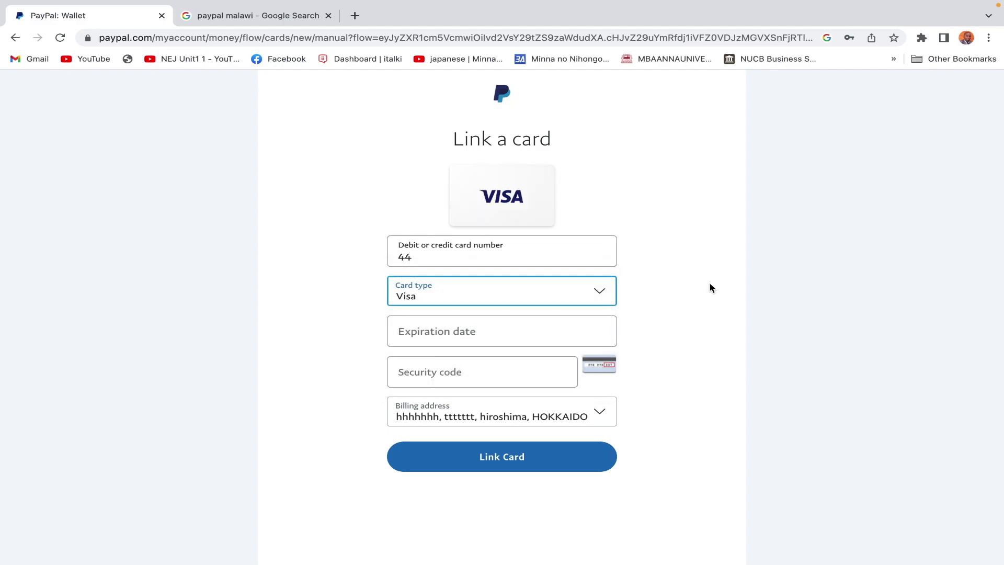
{"action": "left_click", "coordinate": [433, 334]}
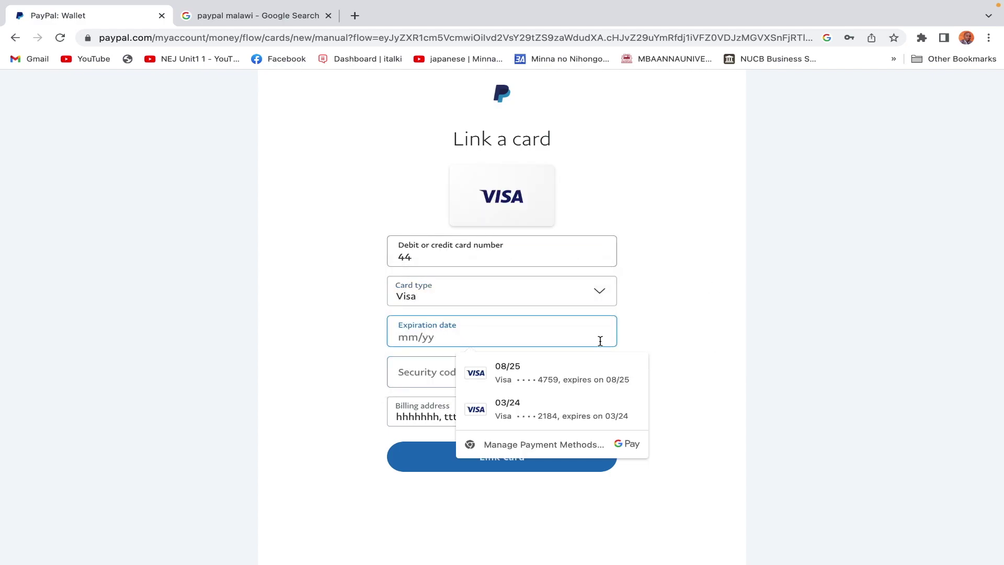
{"action": "left_click", "coordinate": [695, 327]}
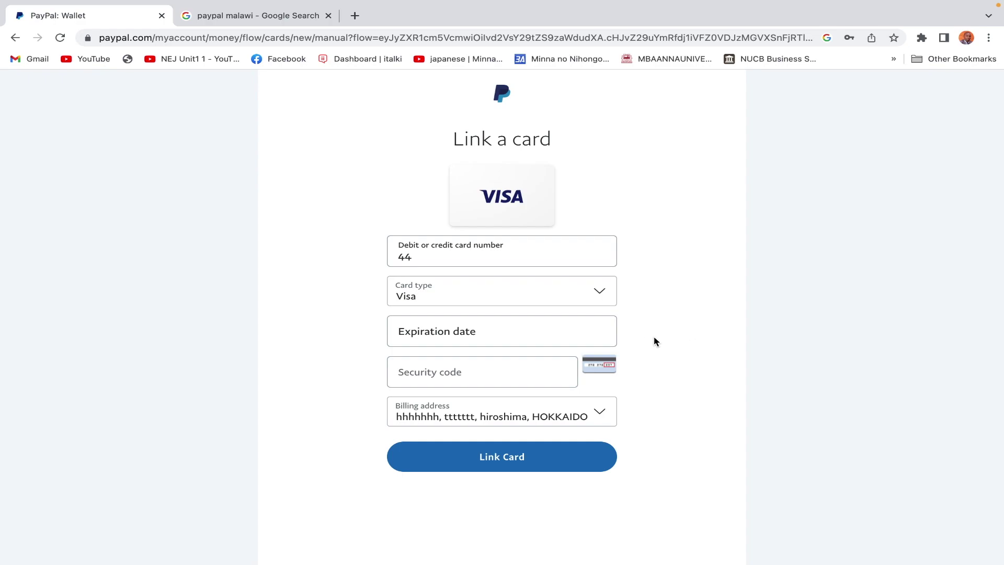
Abandon the card form before the security code and close the payment-method linking page.
{"action": "left_click", "coordinate": [467, 378]}
{"action": "left_click", "coordinate": [676, 248]}
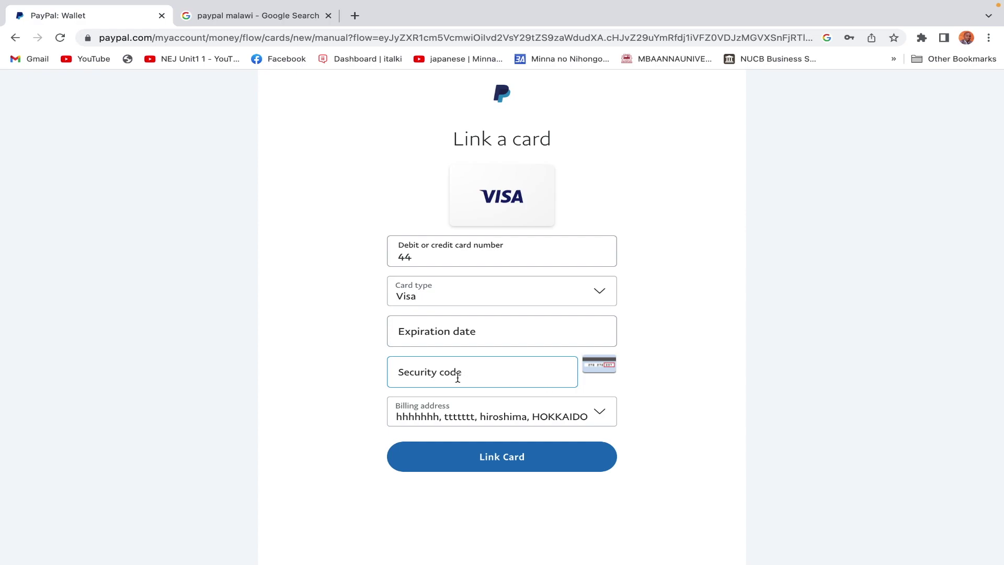
{"action": "key", "text": "alt+Left"}
{"action": "left_click", "coordinate": [725, 90]}
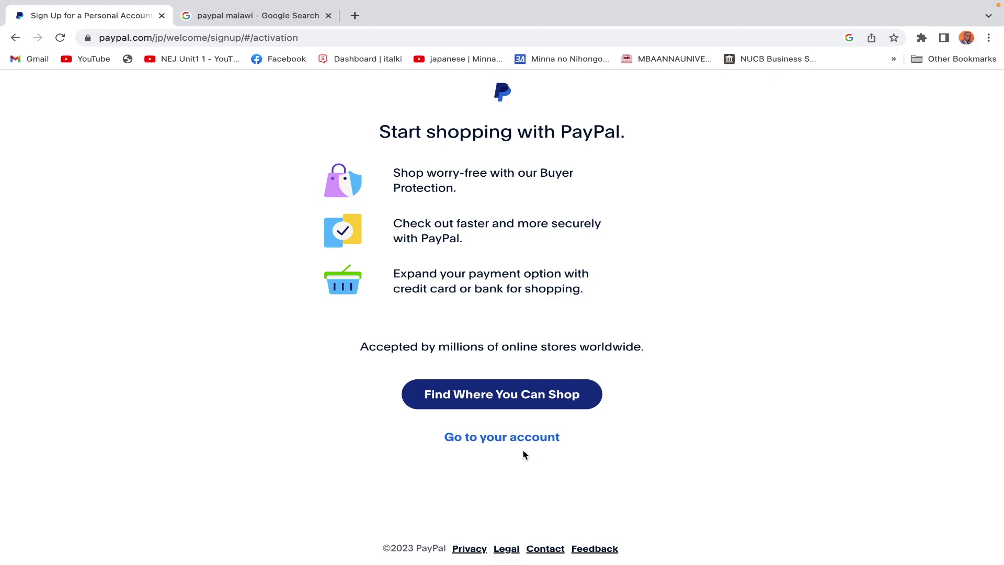
Go from the Start shopping page to the account Dashboard and review its cards and setup checklist.
{"action": "left_click", "coordinate": [493, 439]}
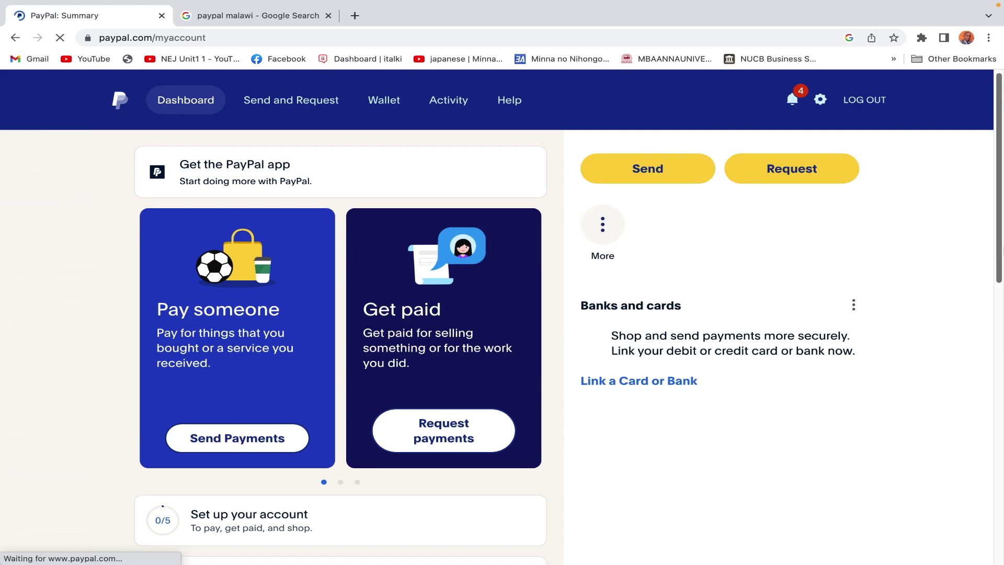
{"action": "scroll", "coordinate": [999, 219], "scroll_direction": "down", "scroll_amount": 3}
{"action": "left_click_drag", "start_coordinate": [1001, 238], "coordinate": [1001, 163]}
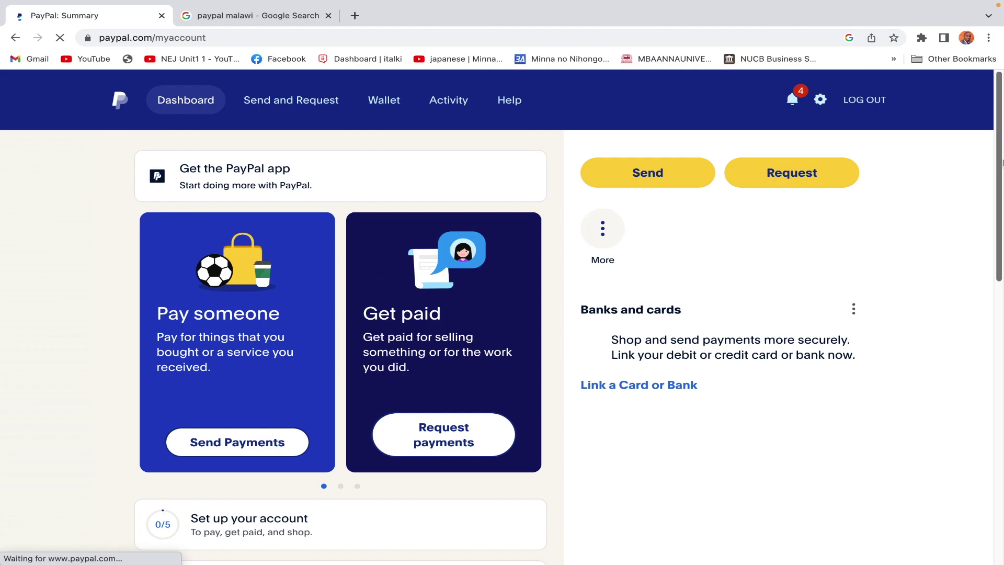
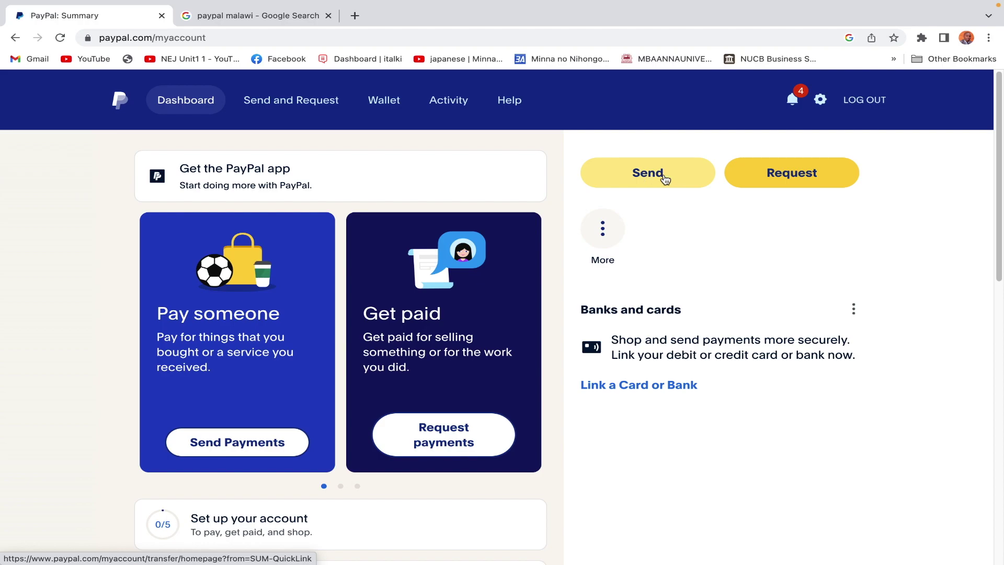
Start a new payment and enter the recipient's e-mail address as the payee.
{"action": "left_click", "coordinate": [667, 175]}
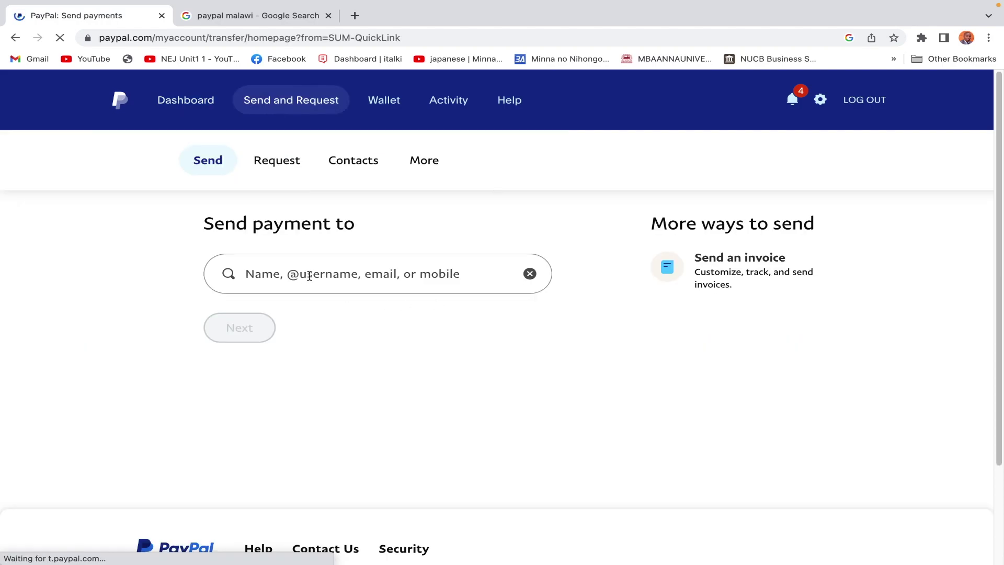
{"action": "left_click", "coordinate": [338, 282]}
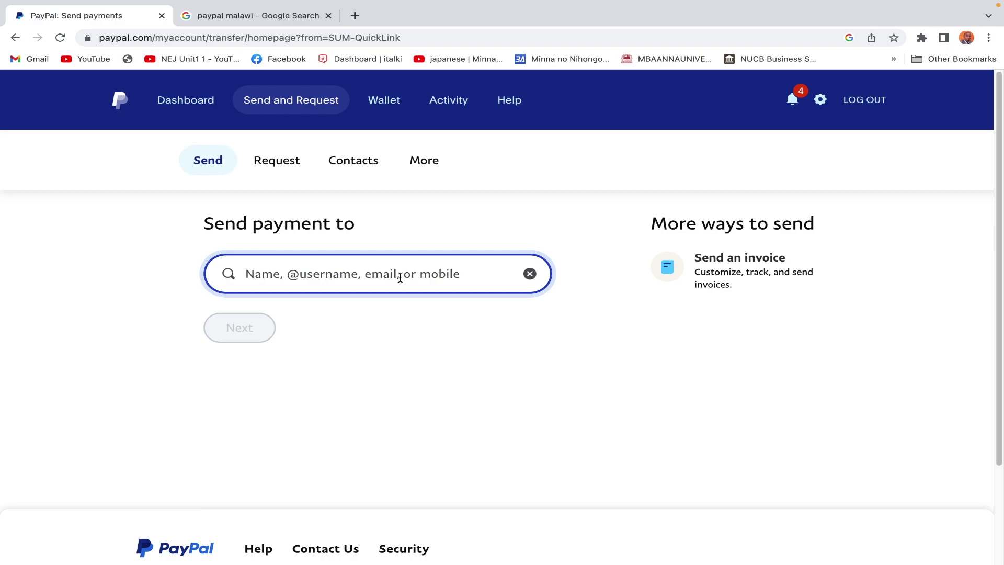
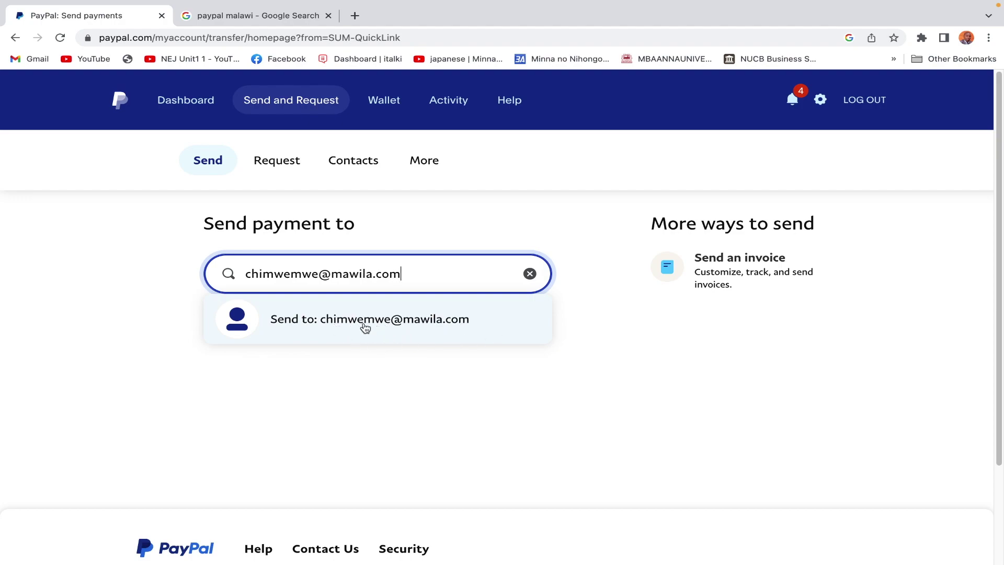
{"action": "left_click", "coordinate": [408, 332]}
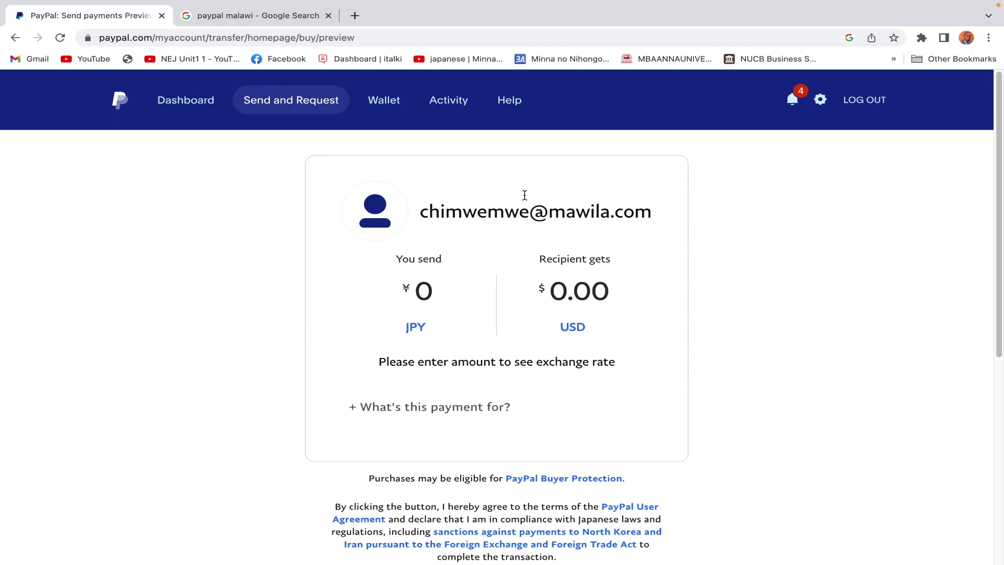
Enter ¥100000 JPY as the amount, leave the note empty, and continue to review.
{"action": "left_click", "coordinate": [422, 291]}
{"action": "type", "text": "100000"}
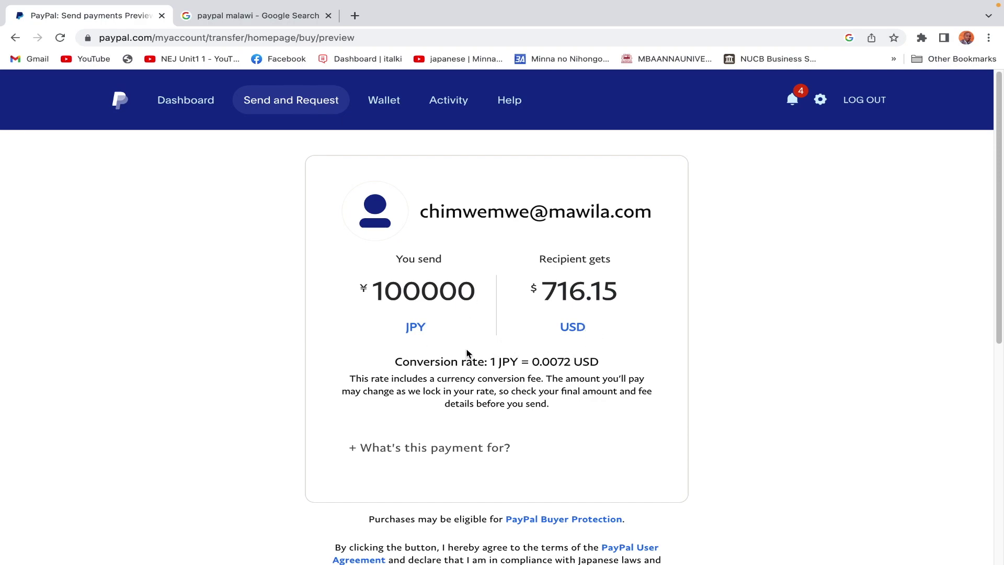
{"action": "scroll", "coordinate": [467, 353], "scroll_direction": "down", "scroll_amount": 5}
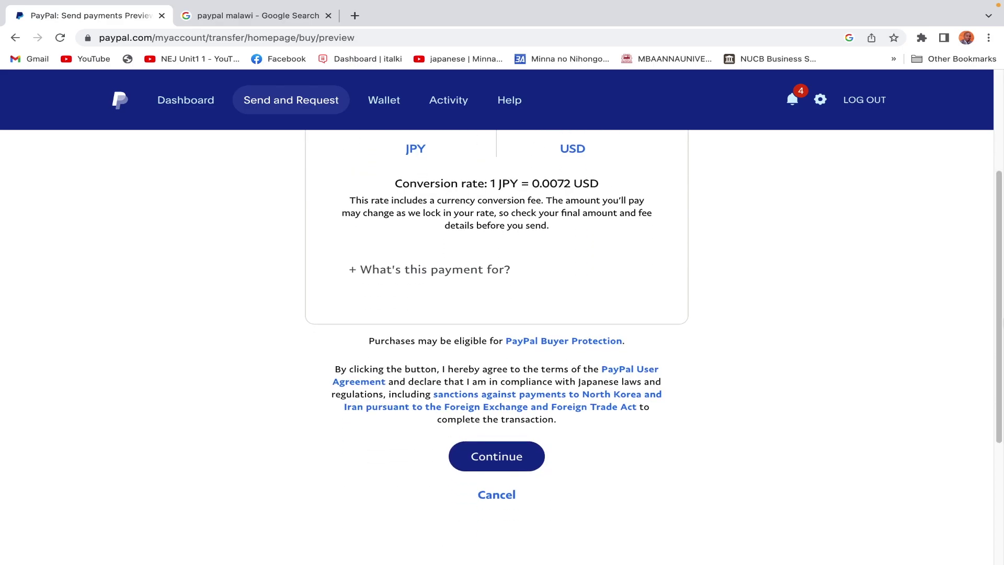
{"action": "left_click", "coordinate": [414, 272]}
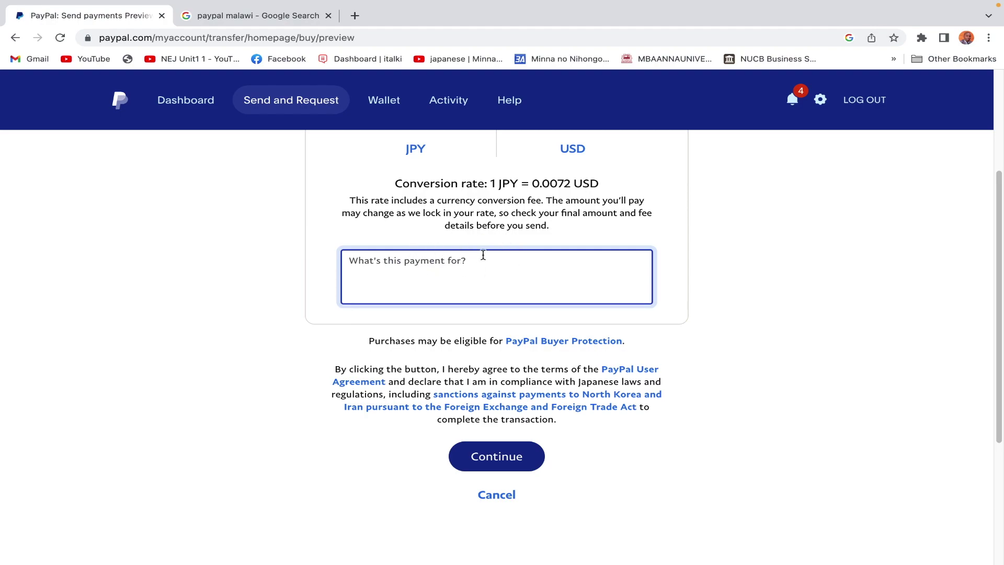
{"action": "left_click", "coordinate": [685, 247]}
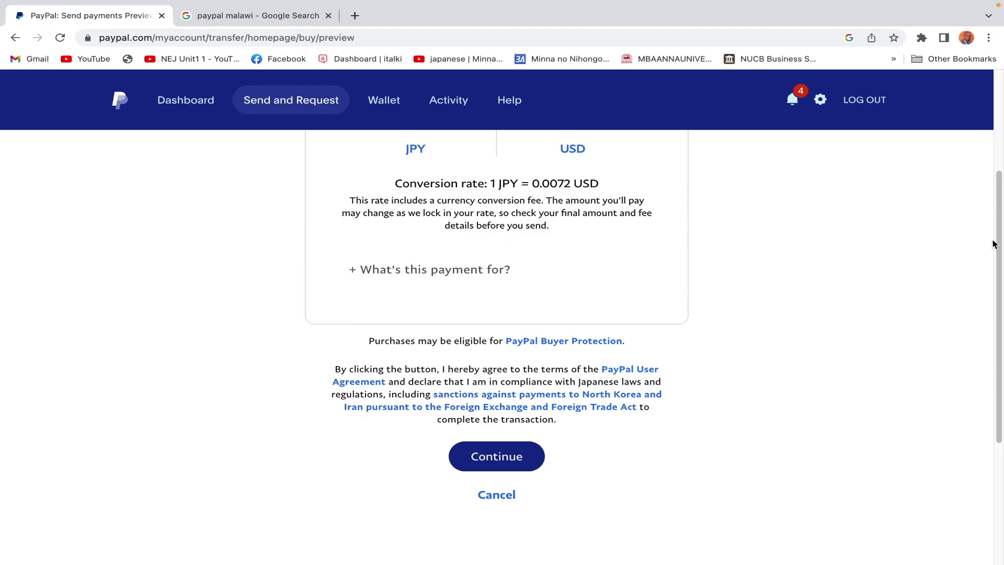
{"action": "scroll", "coordinate": [993, 244], "scroll_direction": "down", "scroll_amount": 3}
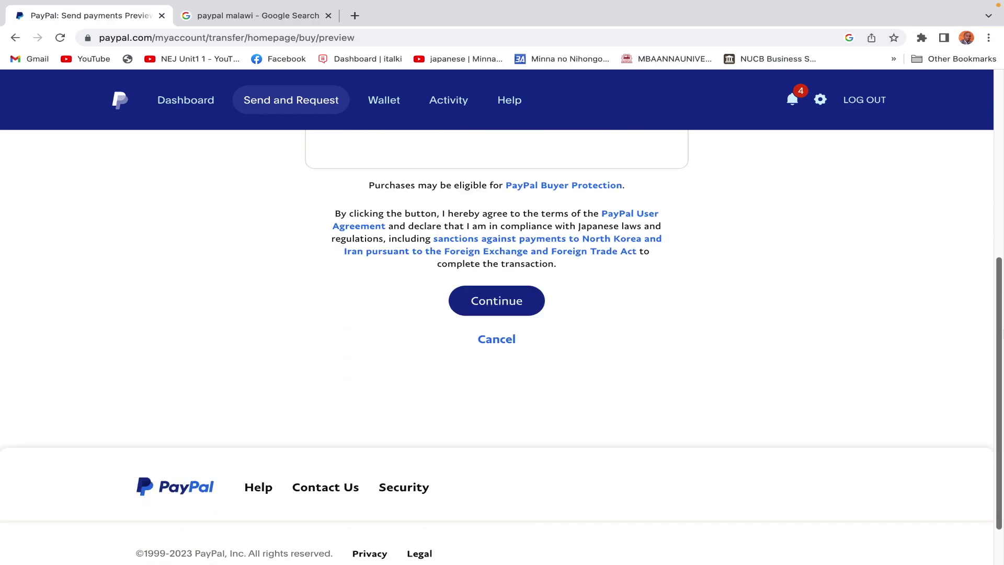
{"action": "left_click", "coordinate": [510, 305]}
Look over the $716.15 USD payment review, then cancel the payment without sending it.
{"action": "scroll", "coordinate": [993, 256], "scroll_direction": "up", "scroll_amount": 3}
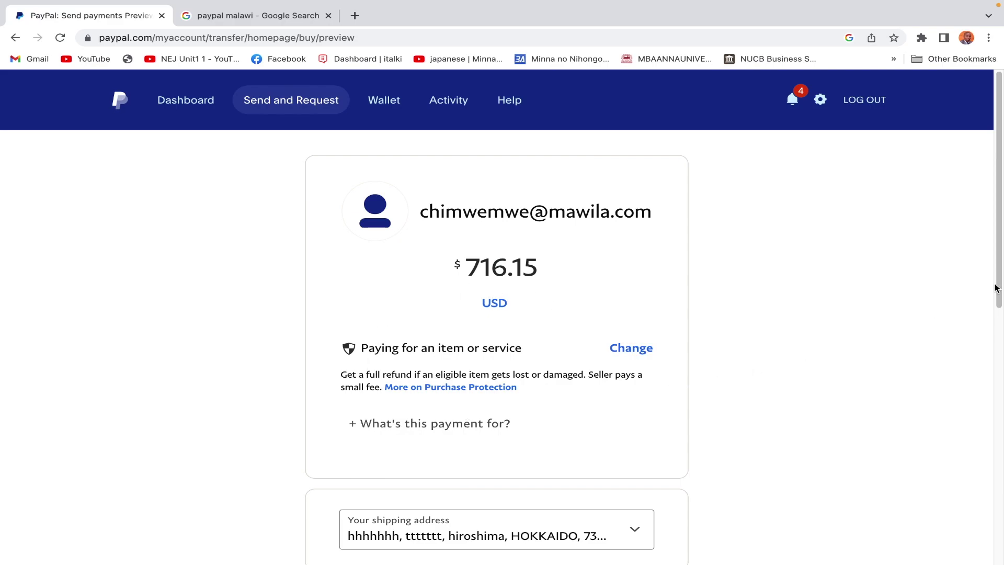
{"action": "left_click_drag", "start_coordinate": [999, 285], "coordinate": [999, 468]}
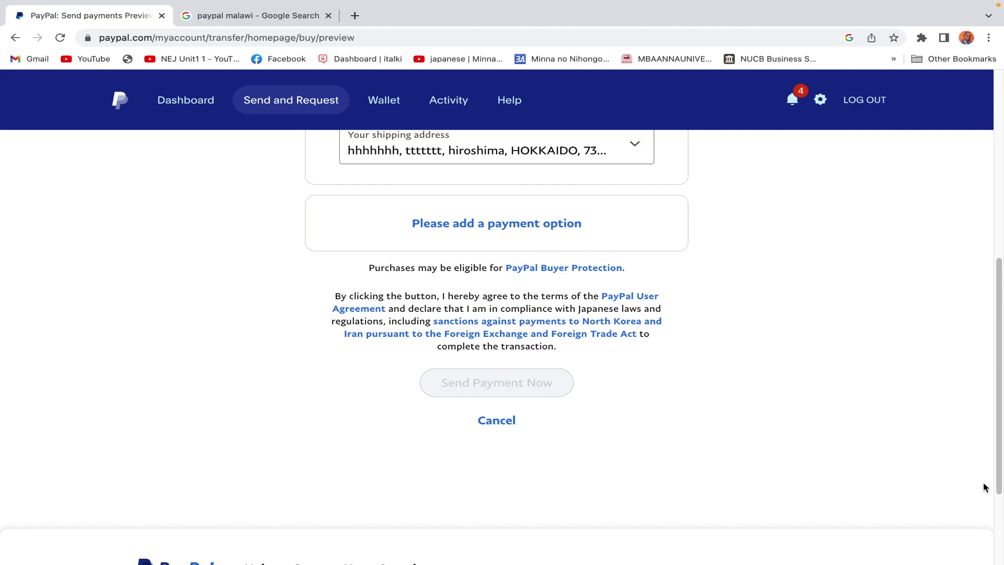
{"action": "scroll", "coordinate": [983, 483], "scroll_direction": "up", "scroll_amount": 5}
{"action": "scroll", "coordinate": [1000, 494], "scroll_direction": "up", "scroll_amount": 2}
{"action": "scroll", "coordinate": [999, 494], "scroll_direction": "down", "scroll_amount": 7}
{"action": "left_click_drag", "start_coordinate": [1000, 494], "coordinate": [981, 358]}
{"action": "scroll", "coordinate": [461, 387], "scroll_direction": "down", "scroll_amount": 6}
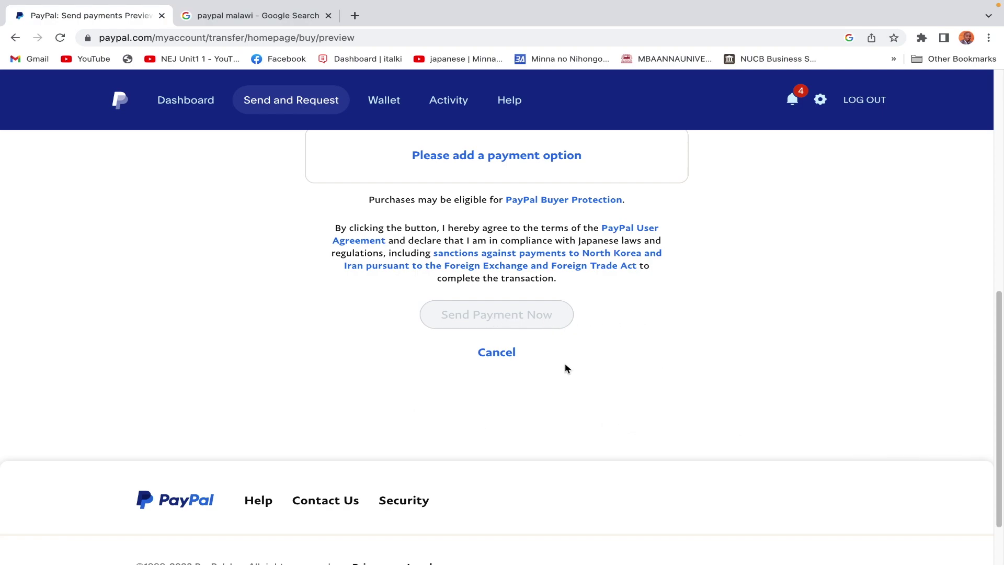
{"action": "left_click", "coordinate": [497, 353]}
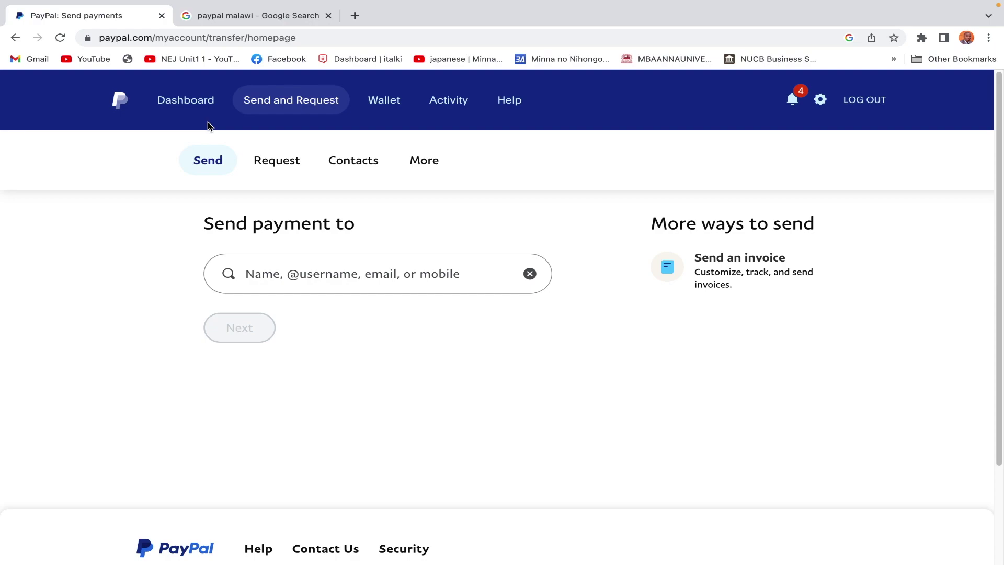
Switch to Request and choose the recipient's e-mail address as the contact to request from.
{"action": "left_click", "coordinate": [286, 167]}
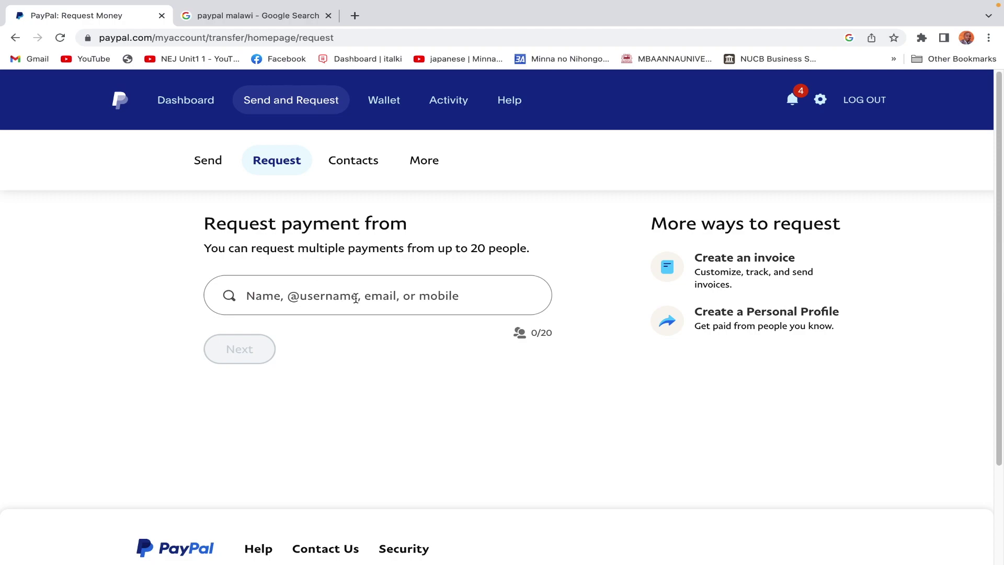
{"action": "left_click", "coordinate": [355, 298]}
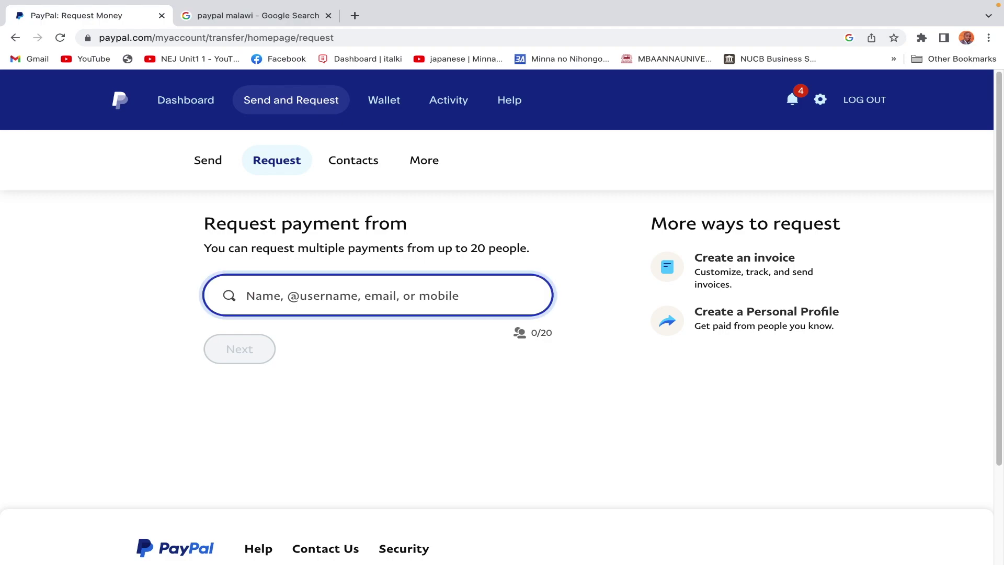
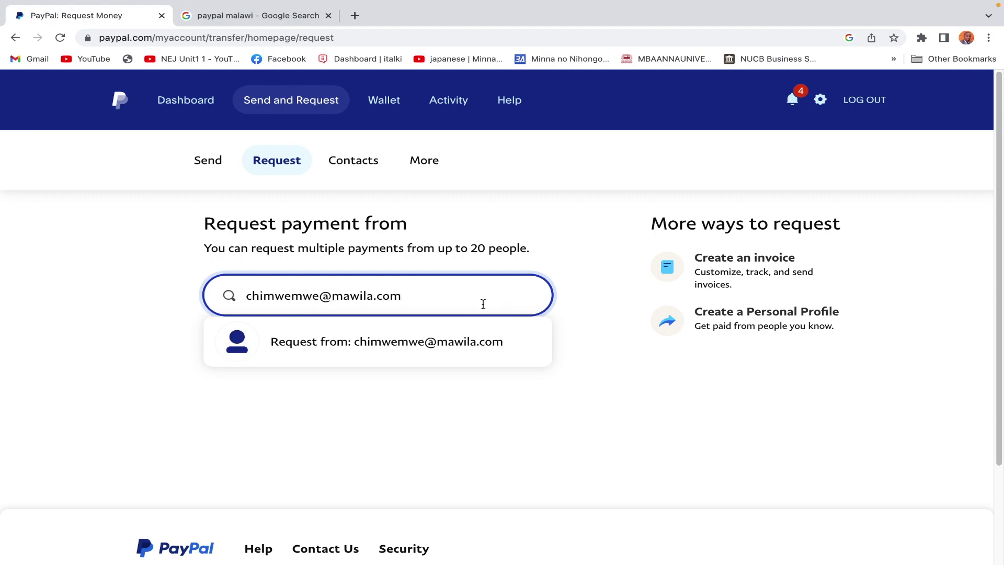
{"action": "left_click", "coordinate": [402, 344]}
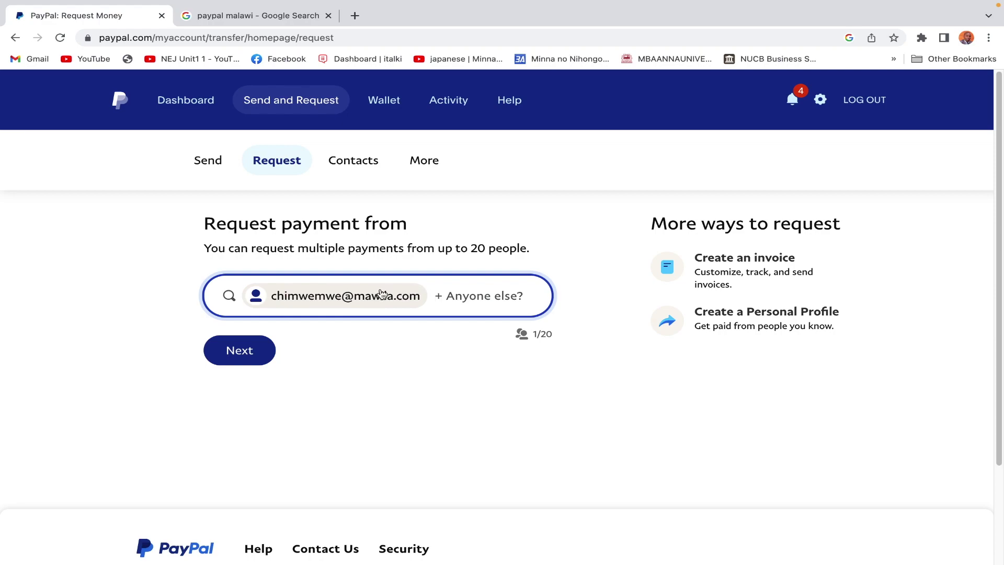
{"action": "left_click", "coordinate": [236, 348]}
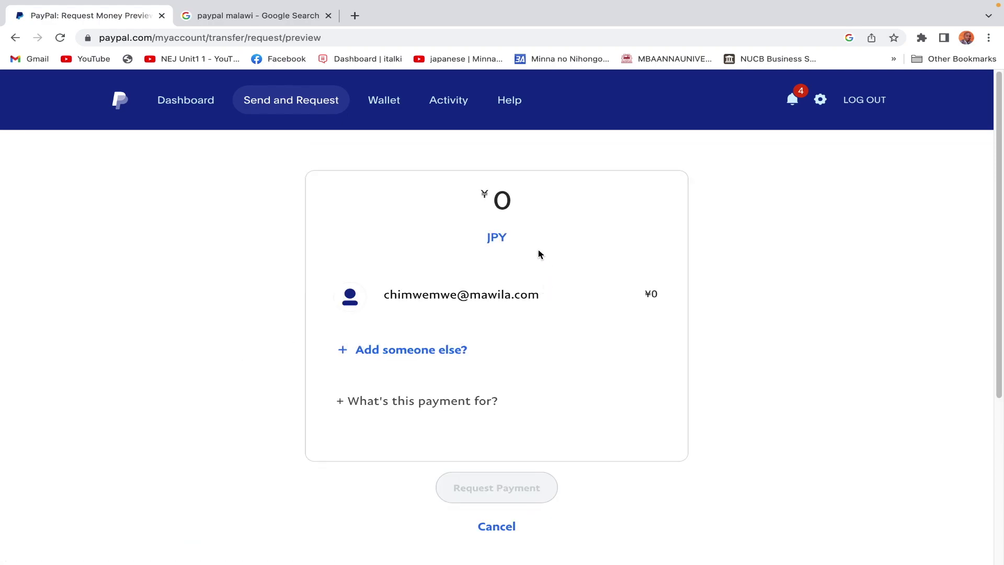
Send a ¥500,000 JPY request to the contact, then view the ¥0 Wallet balance.
{"action": "type", "text": "500000"}
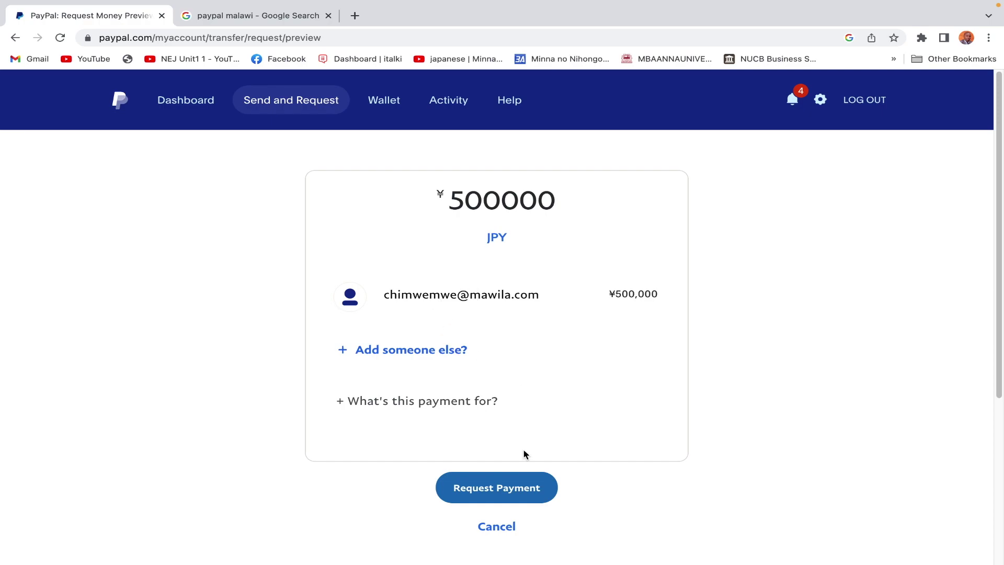
{"action": "left_click", "coordinate": [492, 490]}
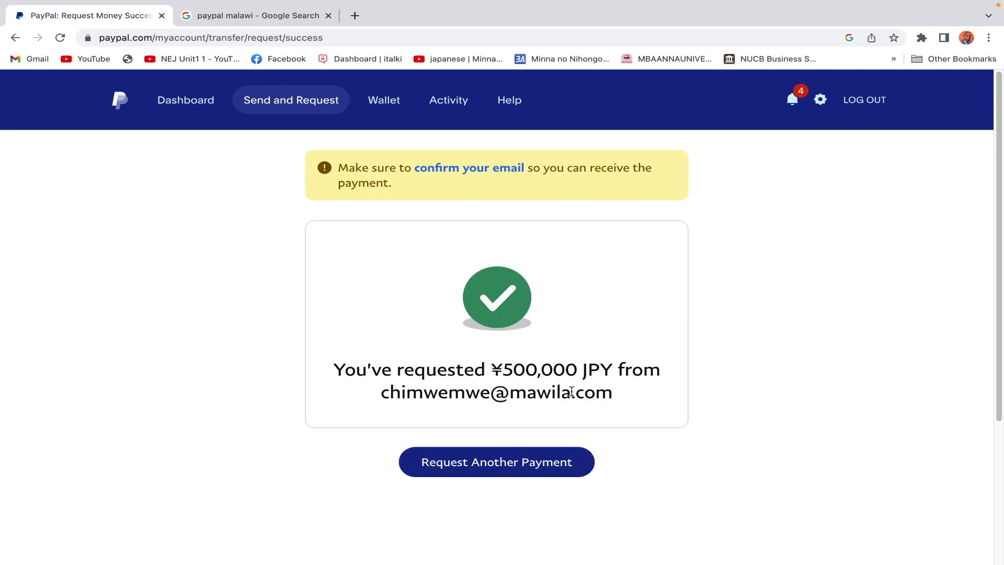
{"action": "left_click", "coordinate": [384, 100]}
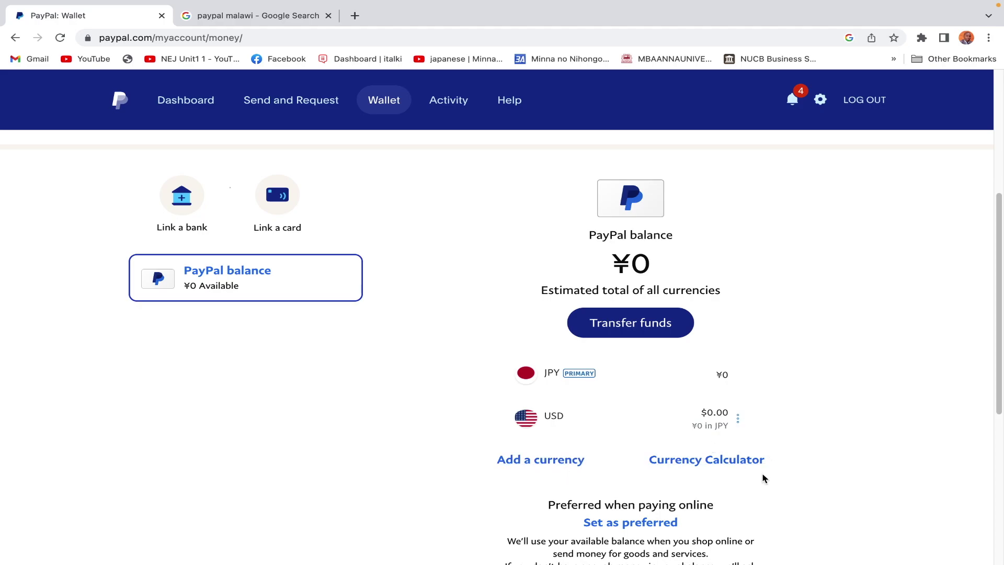
Go from the Wallet to Activity to see the pending ¥500,000 request.
{"action": "left_click_drag", "start_coordinate": [999, 359], "coordinate": [998, 217]}
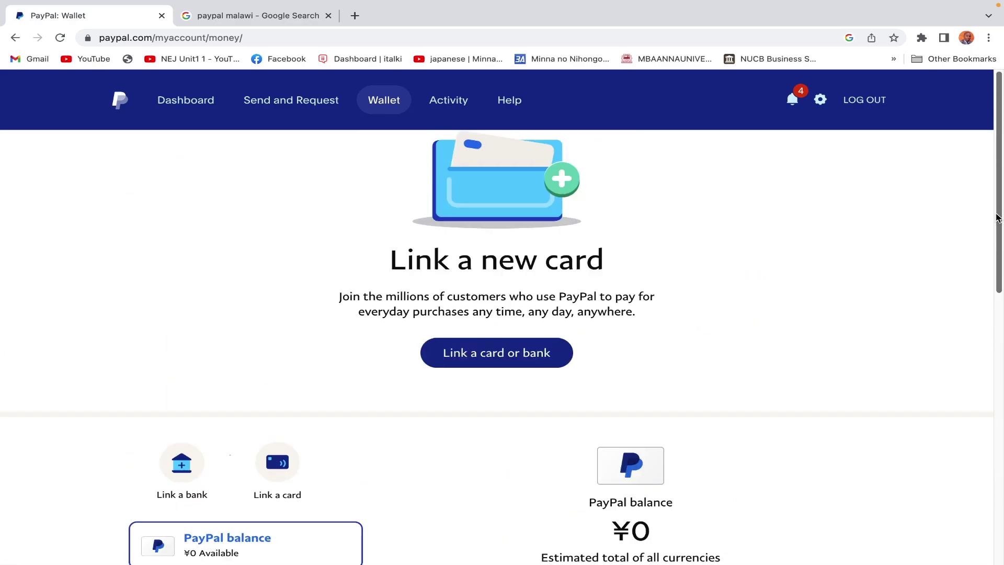
{"action": "left_click", "coordinate": [448, 102]}
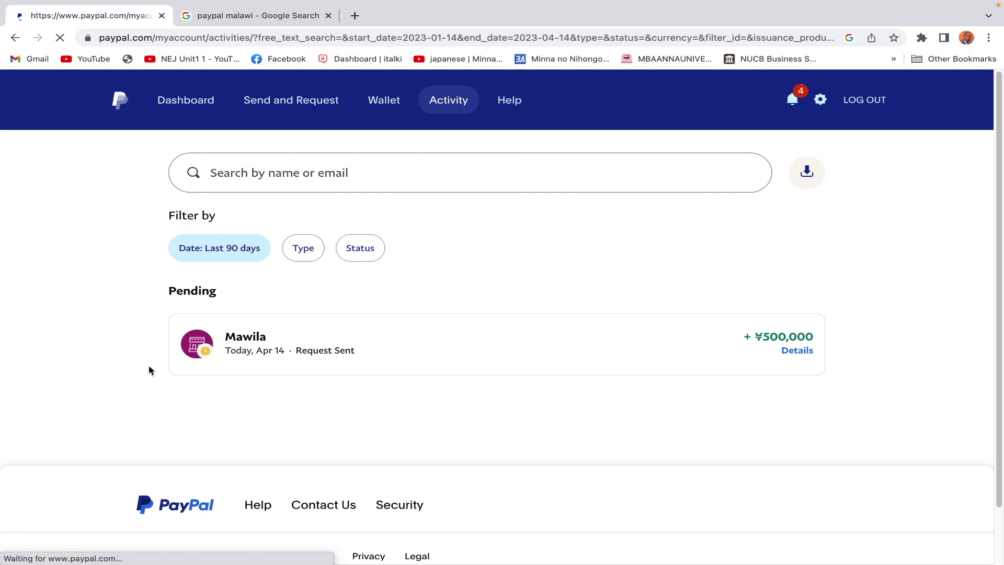
{"action": "left_click_drag", "start_coordinate": [148, 365], "coordinate": [150, 327]}
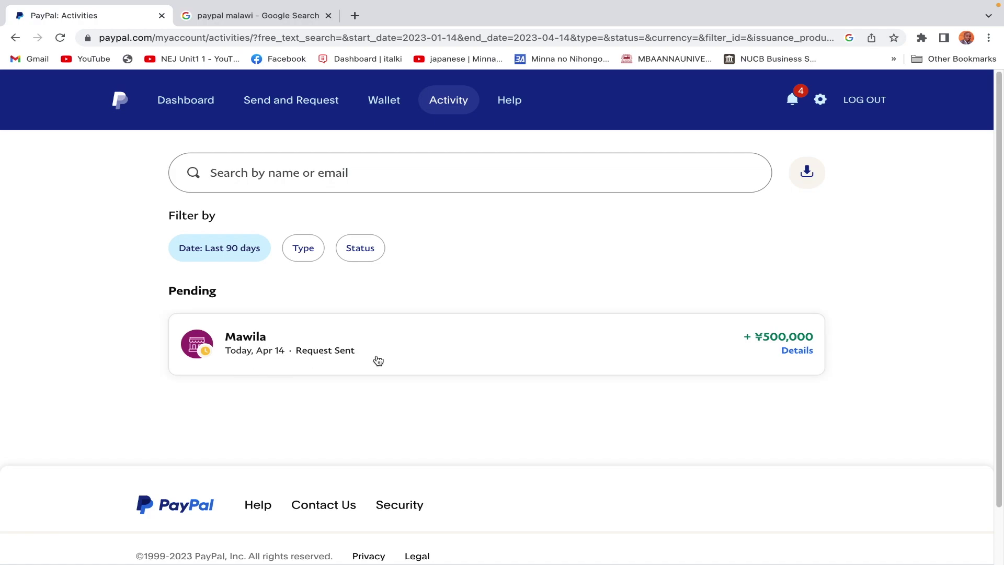
{"action": "left_click", "coordinate": [798, 352]}
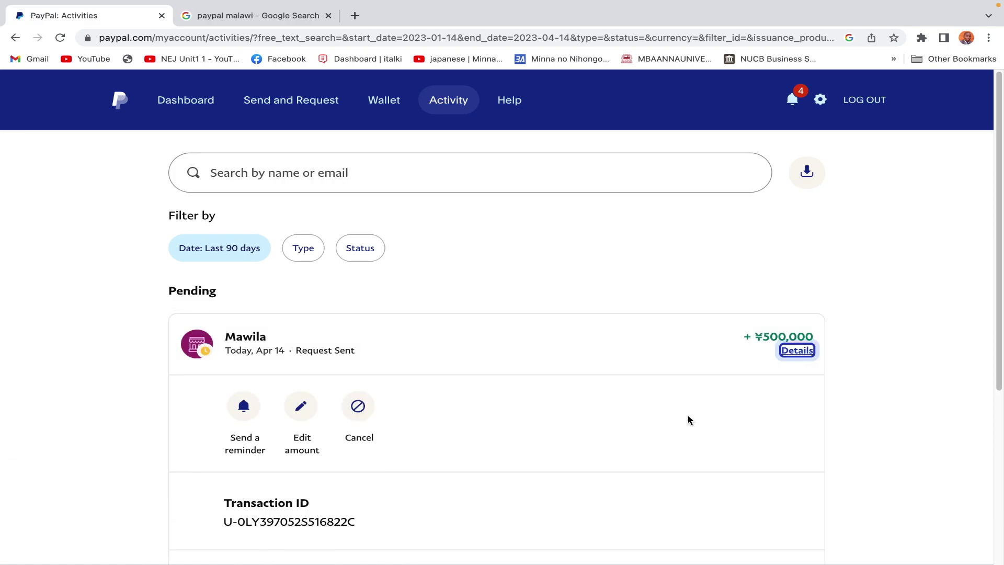
{"action": "scroll", "coordinate": [1000, 238], "scroll_direction": "down", "scroll_amount": 1}
{"action": "scroll", "coordinate": [998, 238], "scroll_direction": "down", "scroll_amount": 2}
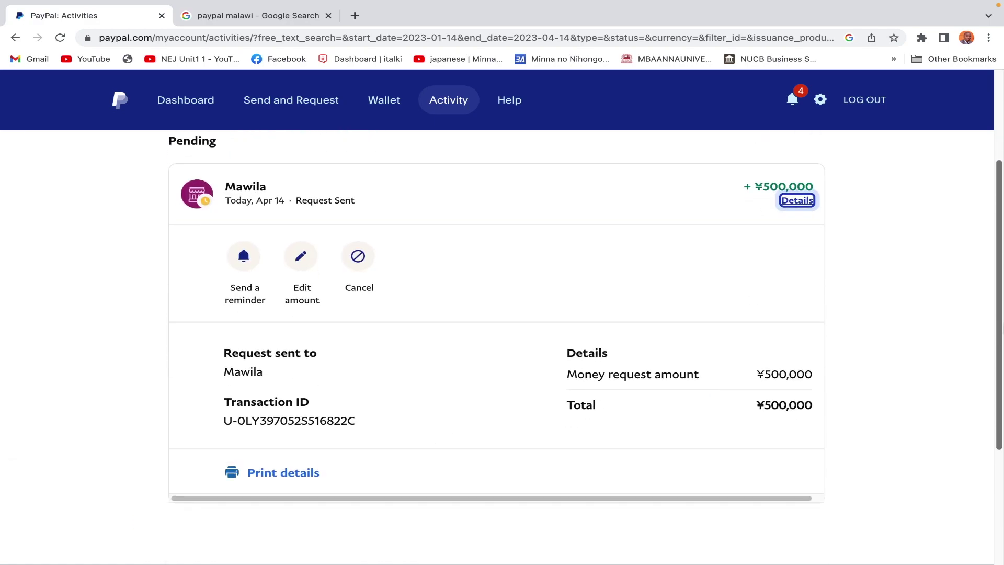
{"action": "scroll", "coordinate": [999, 237], "scroll_direction": "up", "scroll_amount": 2}
{"action": "scroll", "coordinate": [806, 371], "scroll_direction": "up", "scroll_amount": 1}
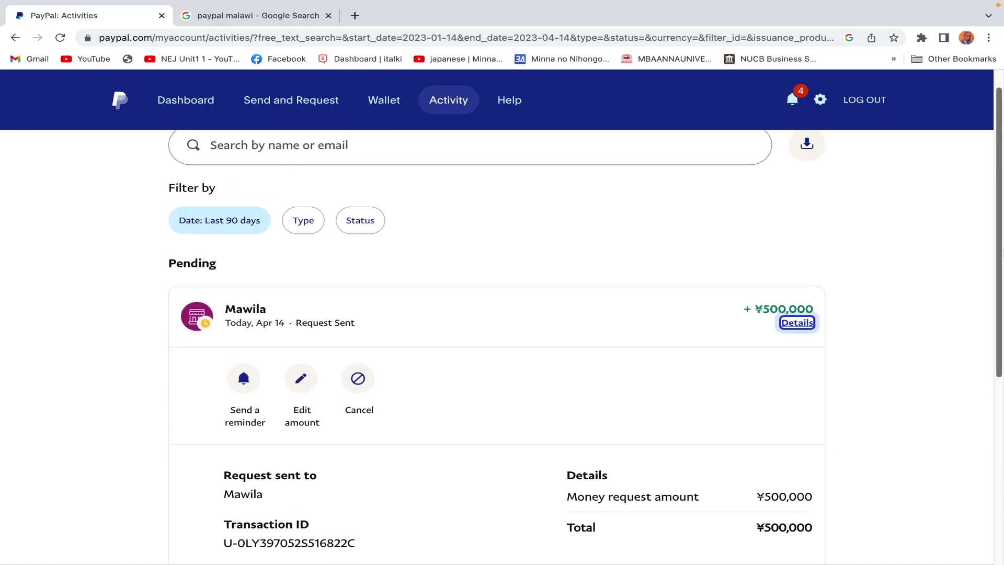
{"action": "left_click", "coordinate": [806, 337]}
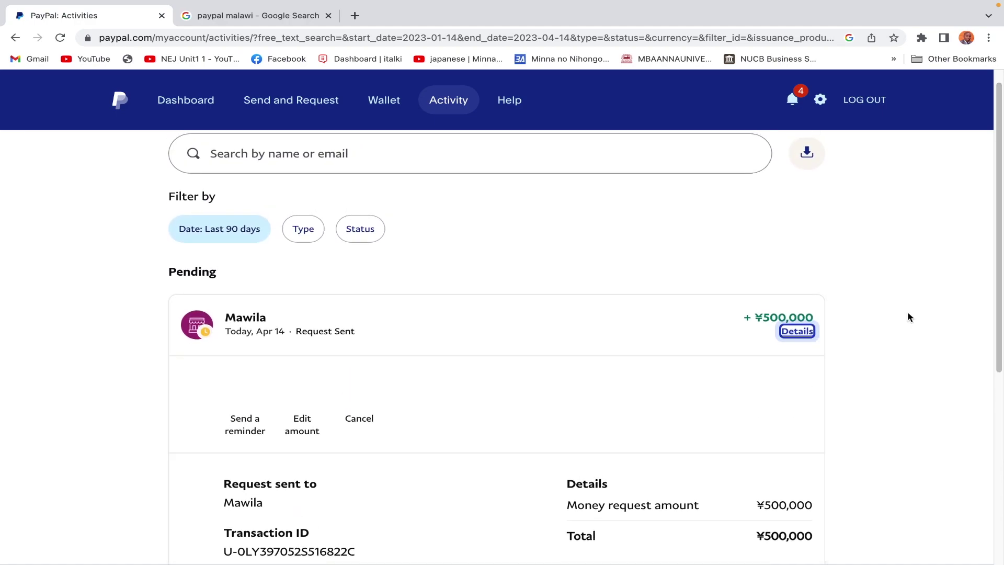
{"action": "scroll", "coordinate": [931, 332], "scroll_direction": "down", "scroll_amount": 1}
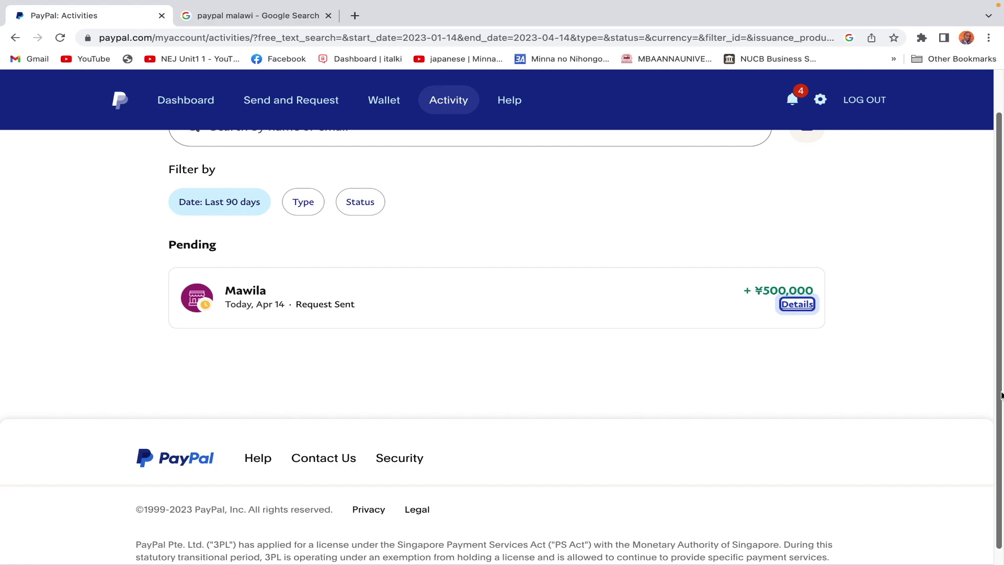
{"action": "scroll", "coordinate": [998, 340], "scroll_direction": "up", "scroll_amount": 2}
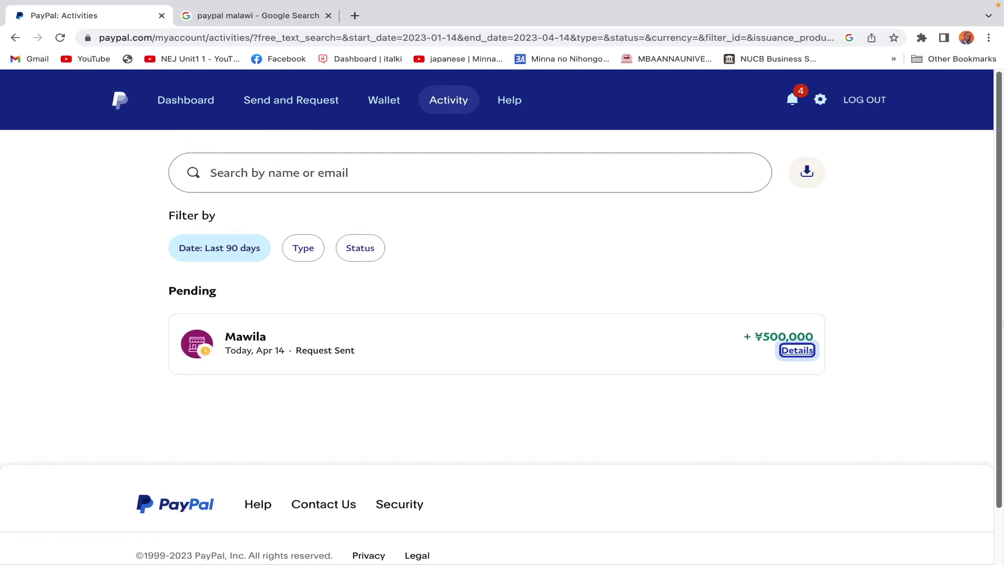
Return to the Dashboard showing the ¥0 balance and the ¥500,000 recent request.
{"action": "left_click", "coordinate": [183, 103]}
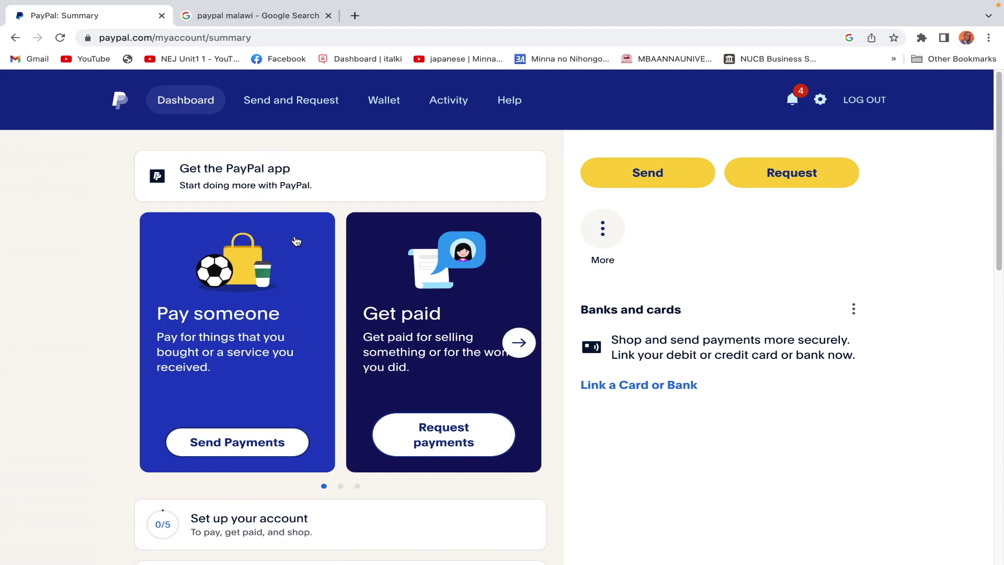
{"action": "scroll", "coordinate": [1001, 196], "scroll_direction": "down", "scroll_amount": 6}
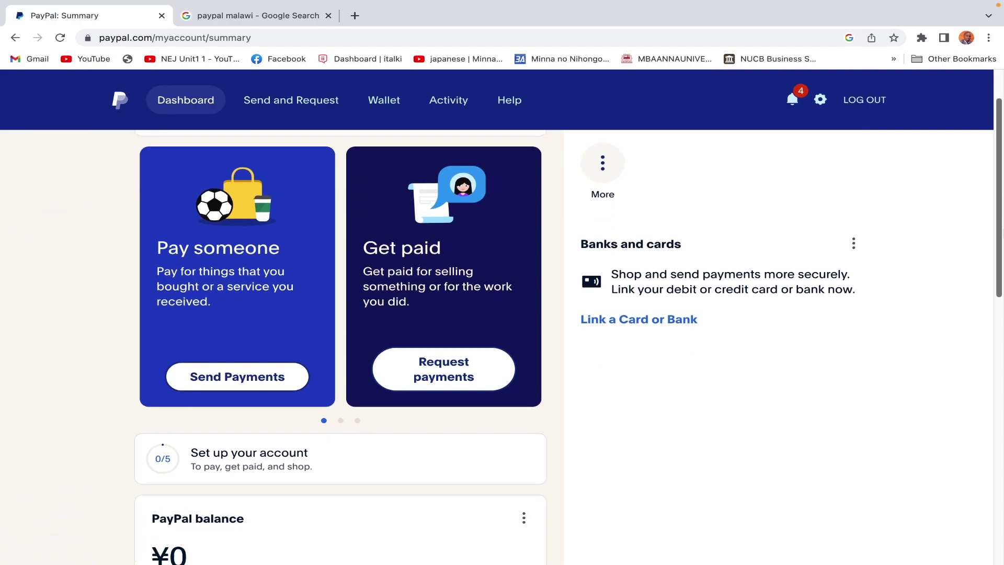
{"action": "scroll", "coordinate": [568, 347], "scroll_direction": "down", "scroll_amount": 4}
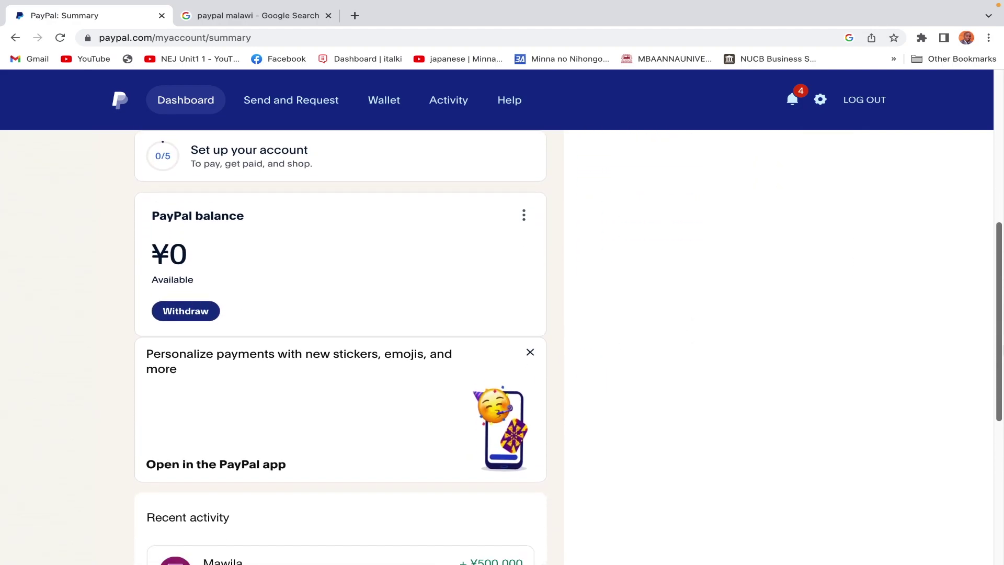
{"action": "scroll", "coordinate": [994, 280], "scroll_direction": "up", "scroll_amount": 6}
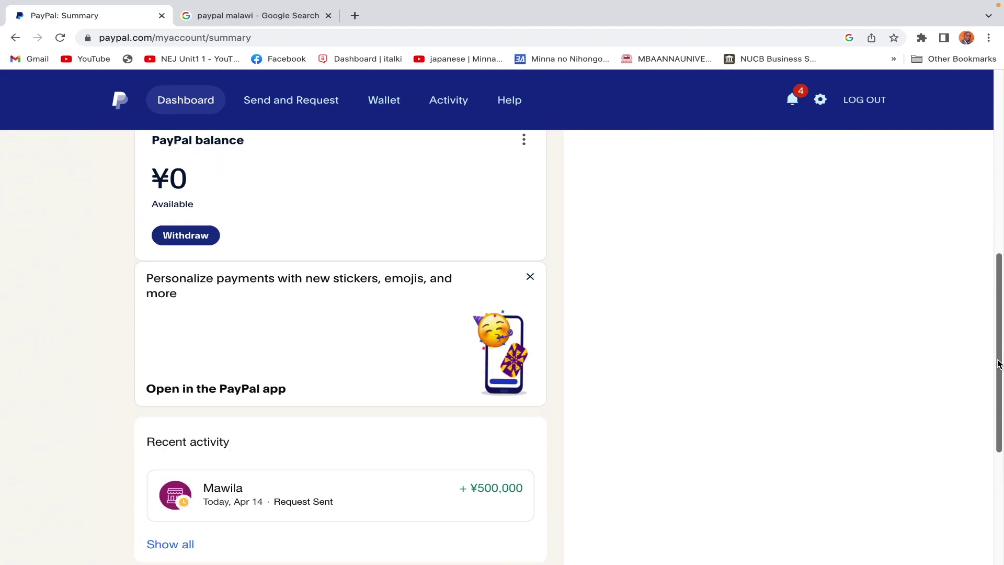
{"action": "left_click_drag", "start_coordinate": [993, 279], "coordinate": [994, 193]}
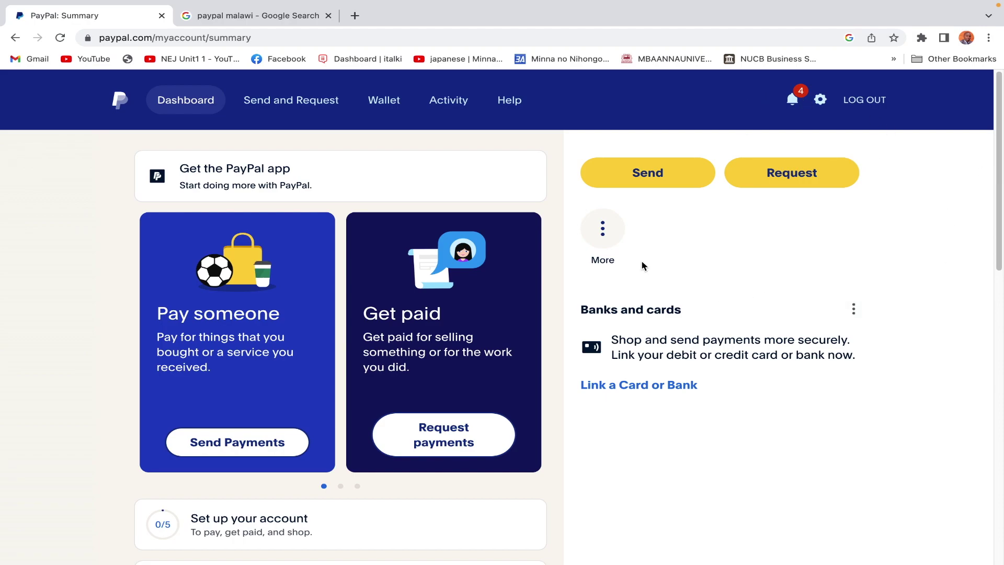
Expand the Dashboard's More options: new app, invoices, estimates and the Resolution Center.
{"action": "left_click", "coordinate": [603, 231]}
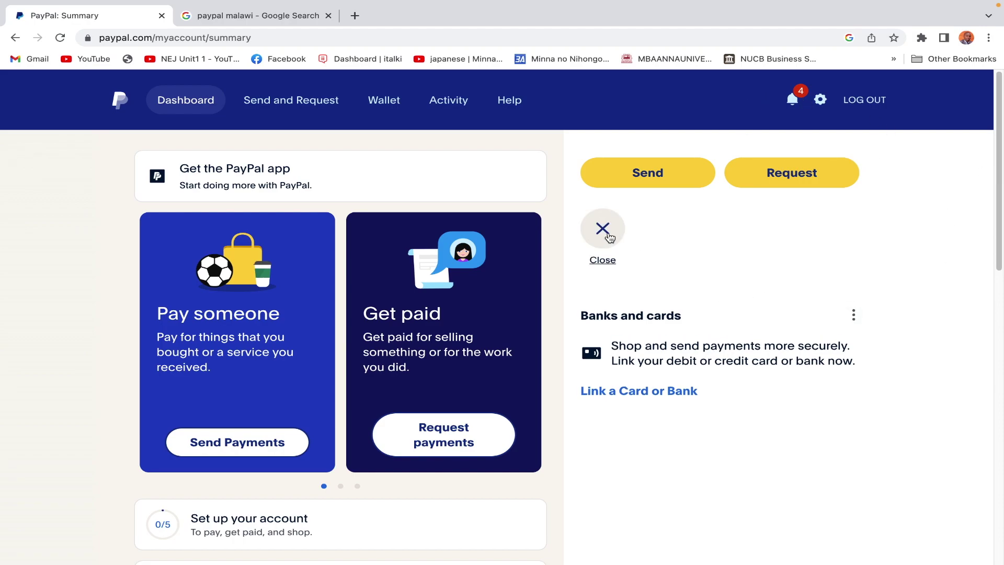
{"action": "scroll", "coordinate": [604, 231], "scroll_direction": "down", "scroll_amount": 2}
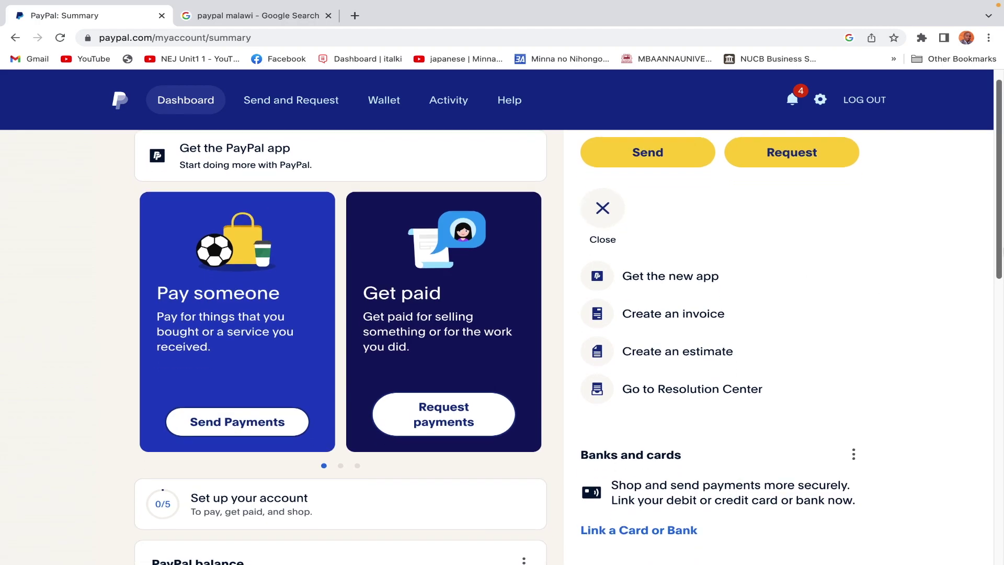
{"action": "scroll", "coordinate": [604, 231], "scroll_direction": "down", "scroll_amount": 3}
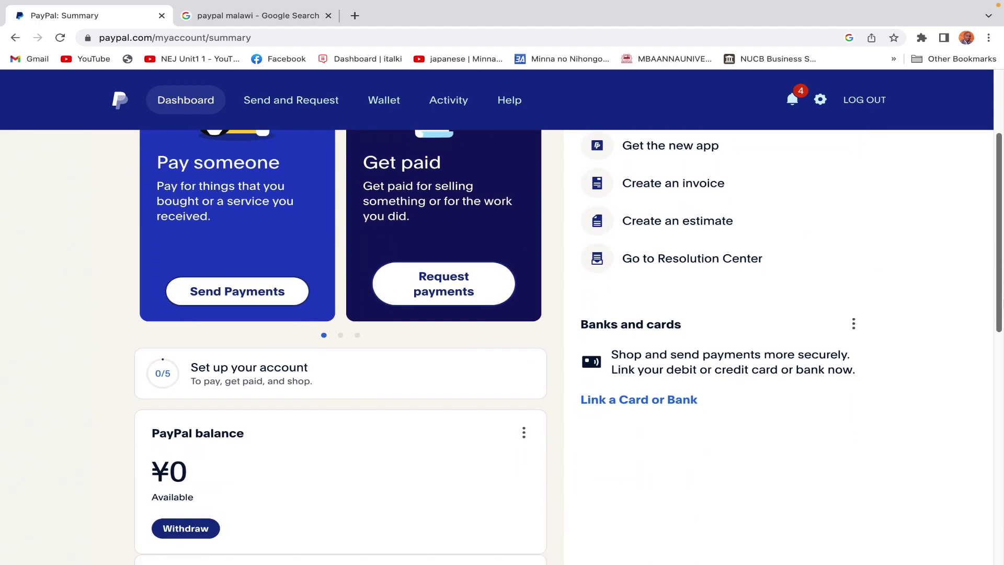
{"action": "scroll", "coordinate": [502, 345], "scroll_direction": "down", "scroll_amount": 3}
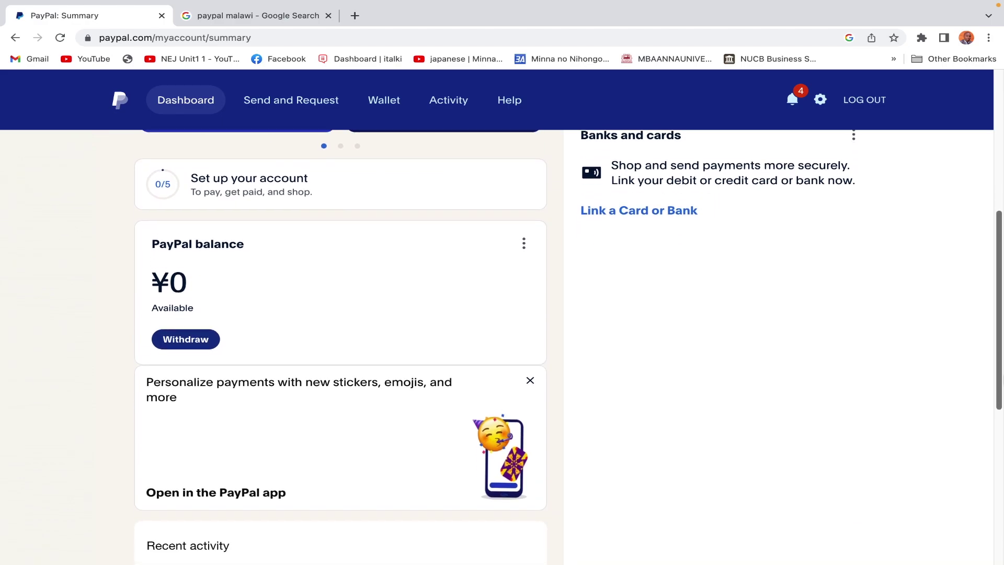
{"action": "scroll", "coordinate": [1000, 478], "scroll_direction": "down", "scroll_amount": 3}
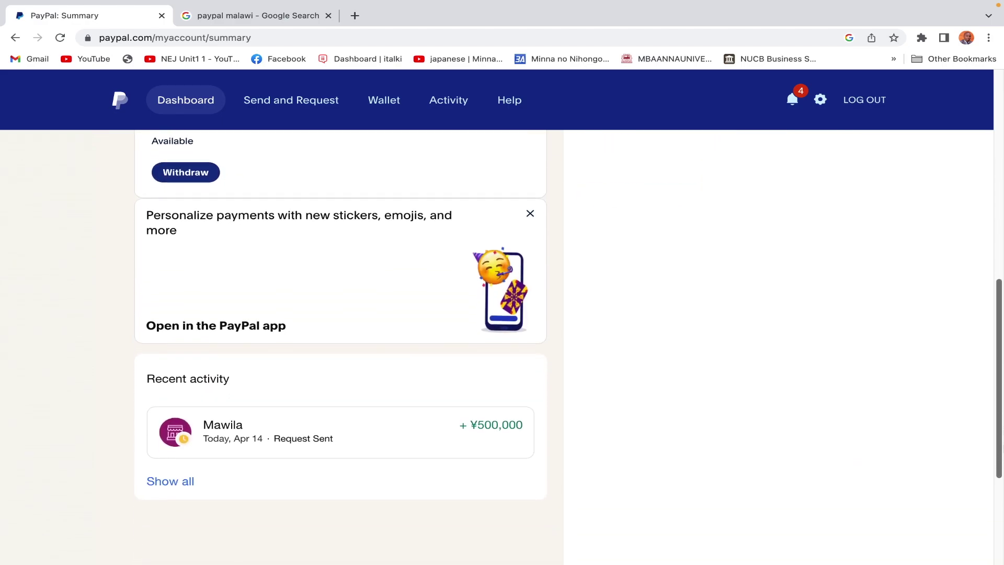
{"action": "left_click_drag", "start_coordinate": [1001, 478], "coordinate": [1000, 200]}
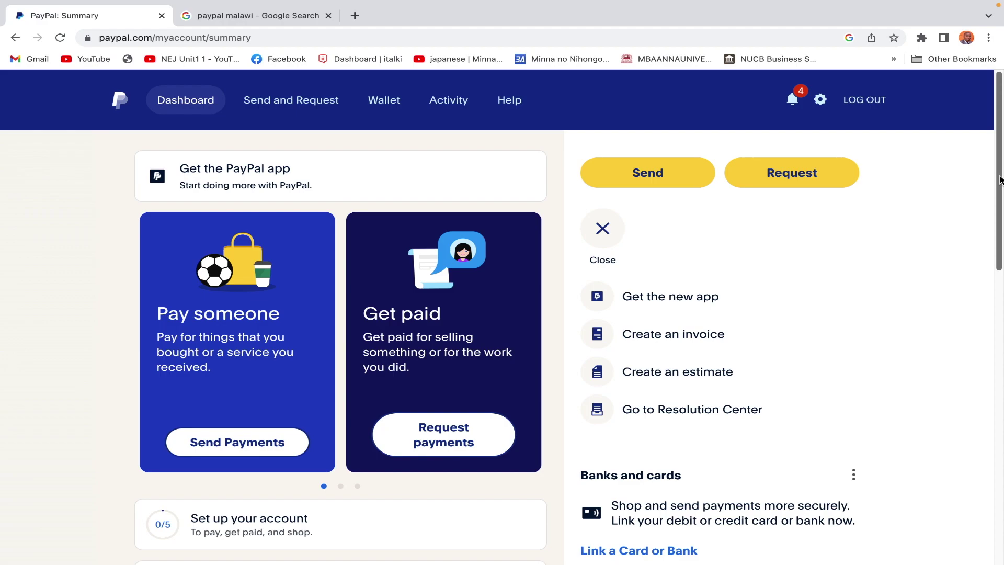
{"action": "left_click_drag", "start_coordinate": [1000, 179], "coordinate": [999, 222]}
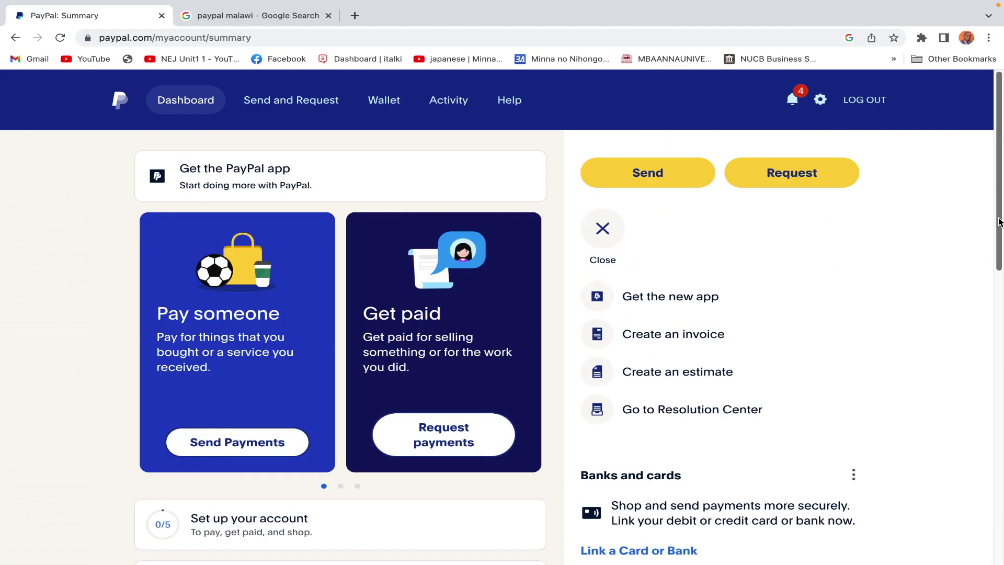